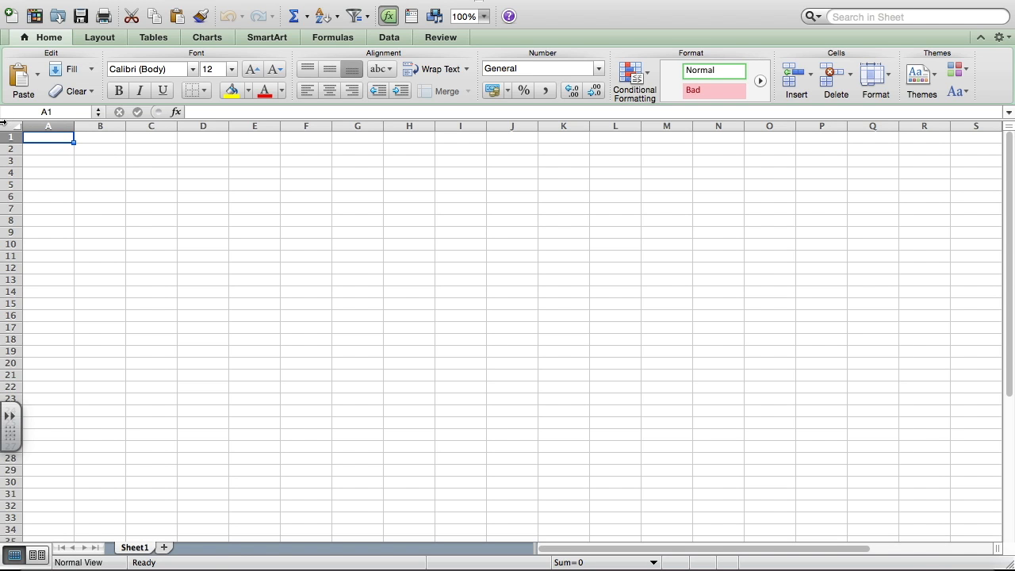
- Enter the numbers 1, 2, 3, 4 and 5 across row 1, from B1 to F1
key(Right)
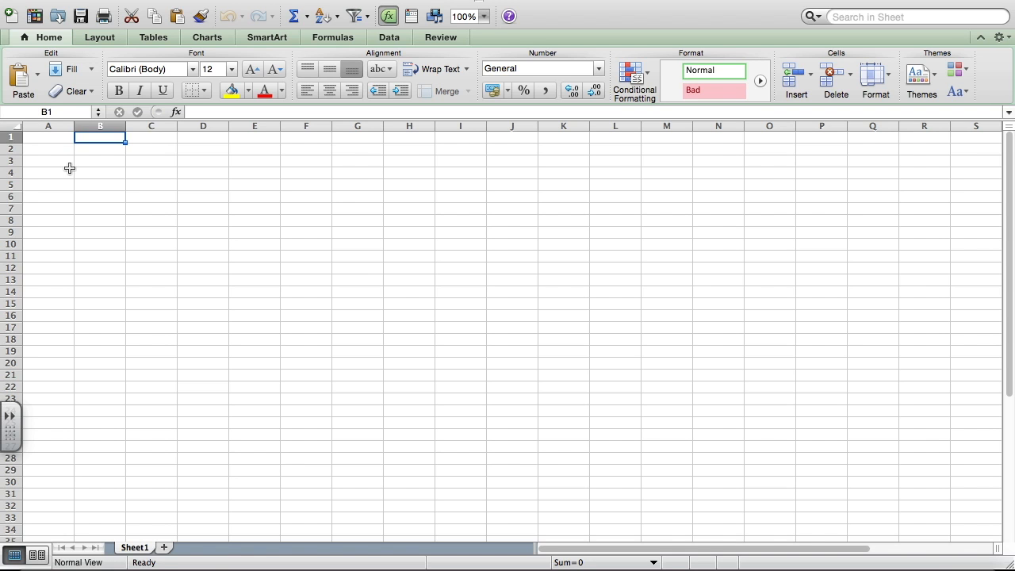
text(1)
key(Right)
text(2)
key(Right)
text(3)
key(Right)
text(4)
key(Right)
text(5)
key(Right)
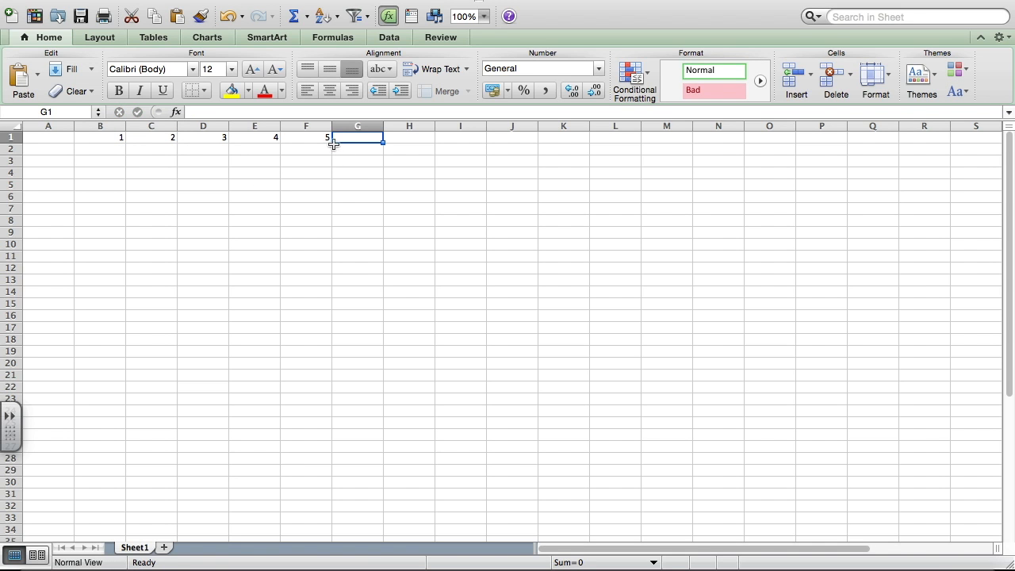
- Extend the number series from E1:F1 across to K1 with AutoFill so that it runs up to 10
click(318, 139)
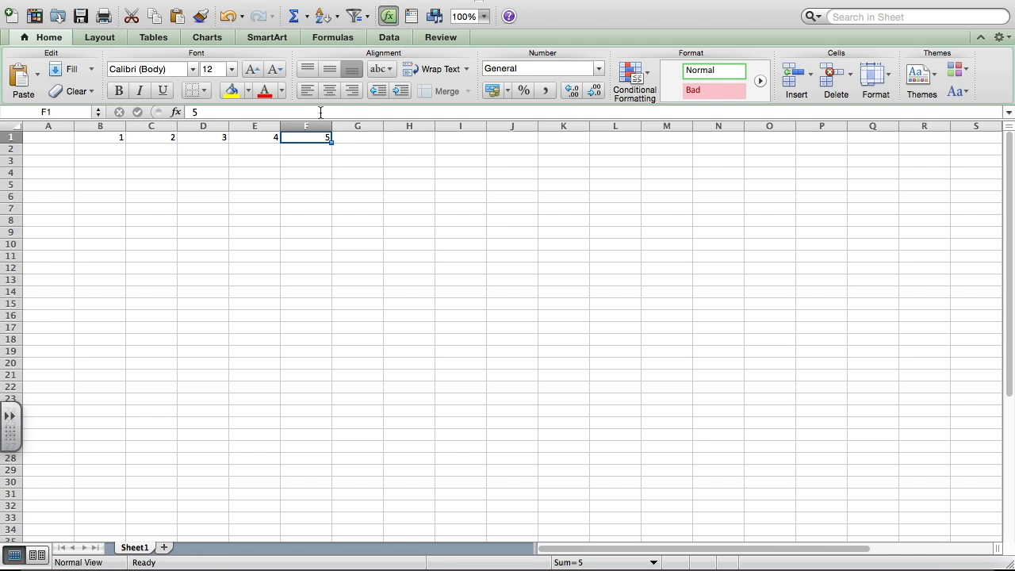
drag(266, 136, 302, 136)
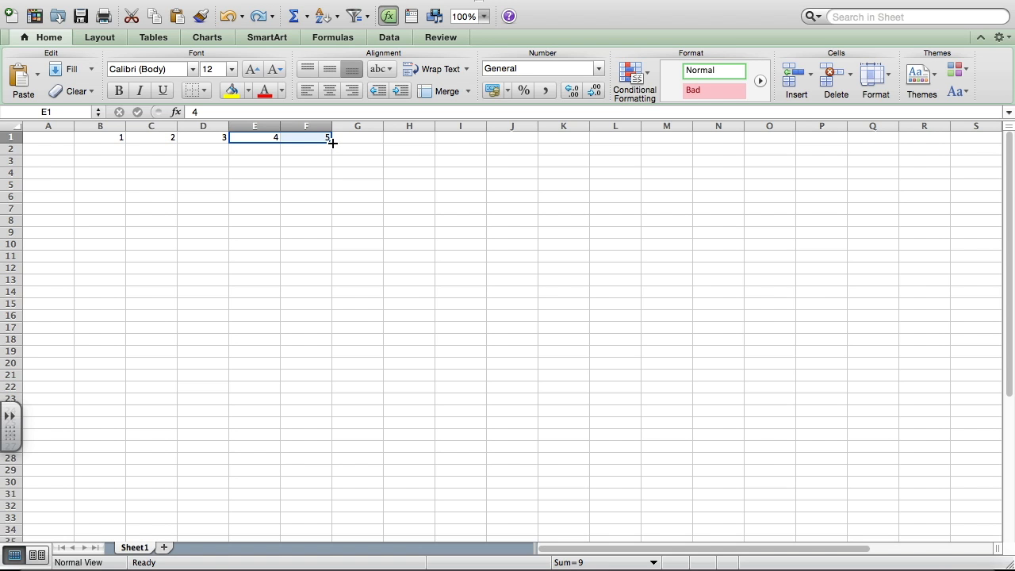
drag(333, 143, 579, 142)
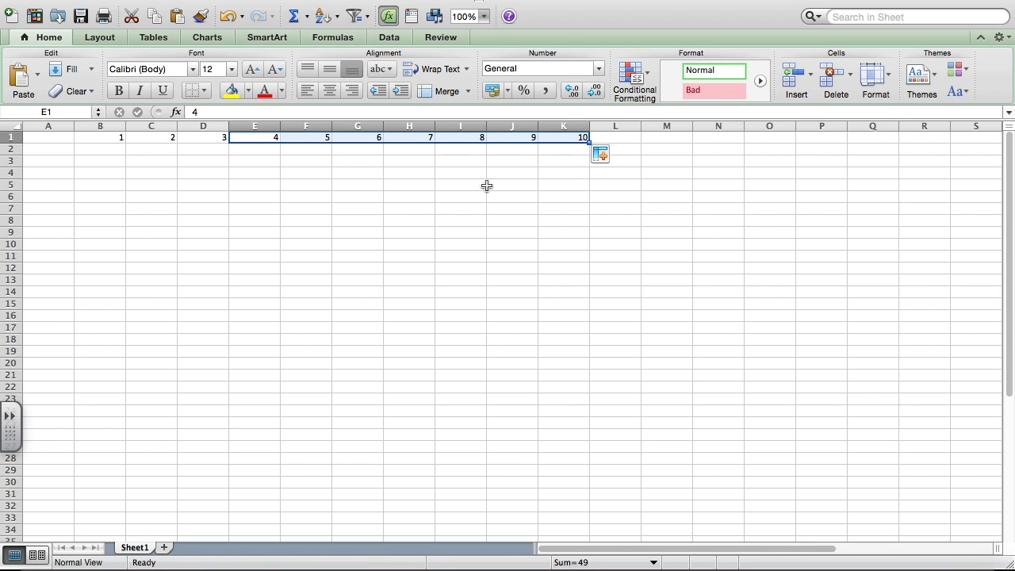
- Enter the numbers 1 through 10 down column A, from A2 to A11
click(50, 149)
text(1)
key(Return)
text(2)
key(Return)
text(3)
key(Return)
text(4)
key(Return)
text(5)
key(Return)
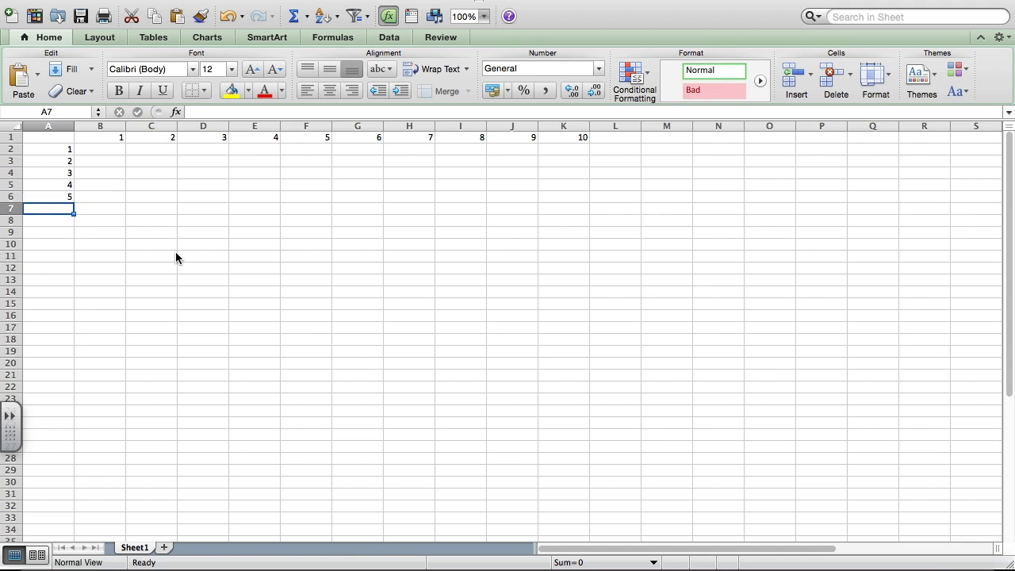
text(6)
key(Return)
text(7)
key(Return)
text(8 9)
key(Return)
text(10)
key(Return)
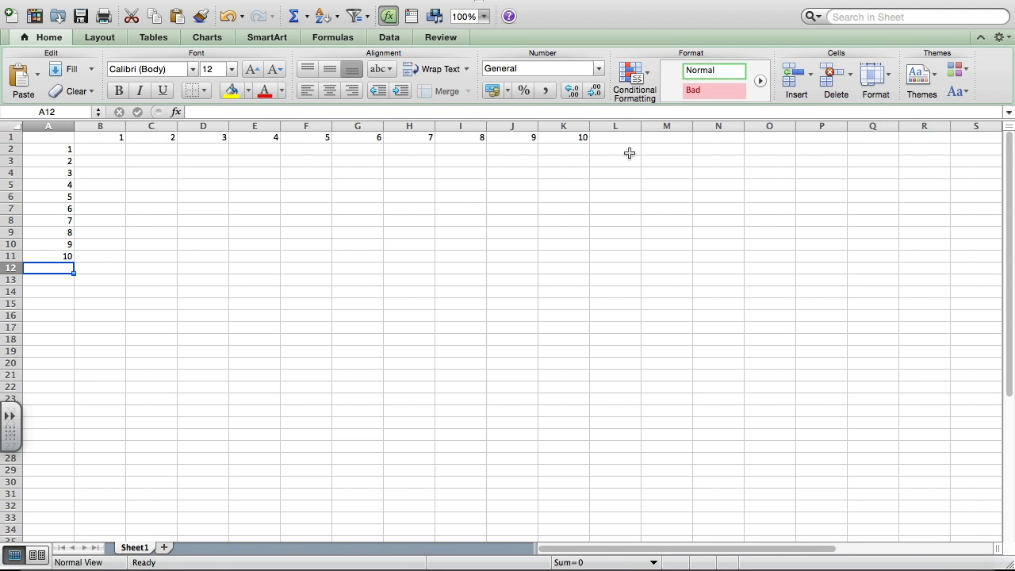
- Enter the multiplication formula =B1*A2 in cell B2
click(100, 150)
text(=)
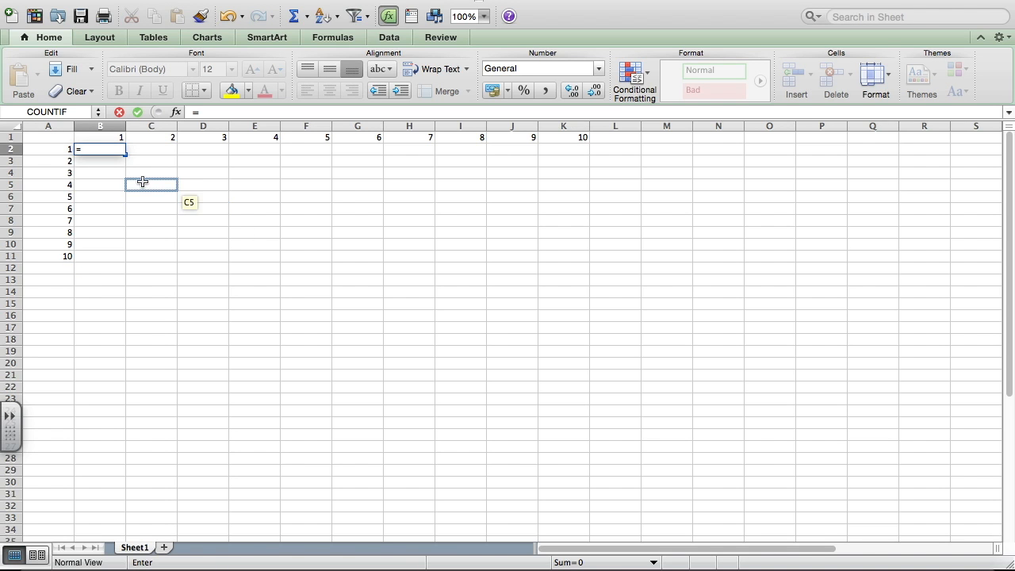
click(110, 138)
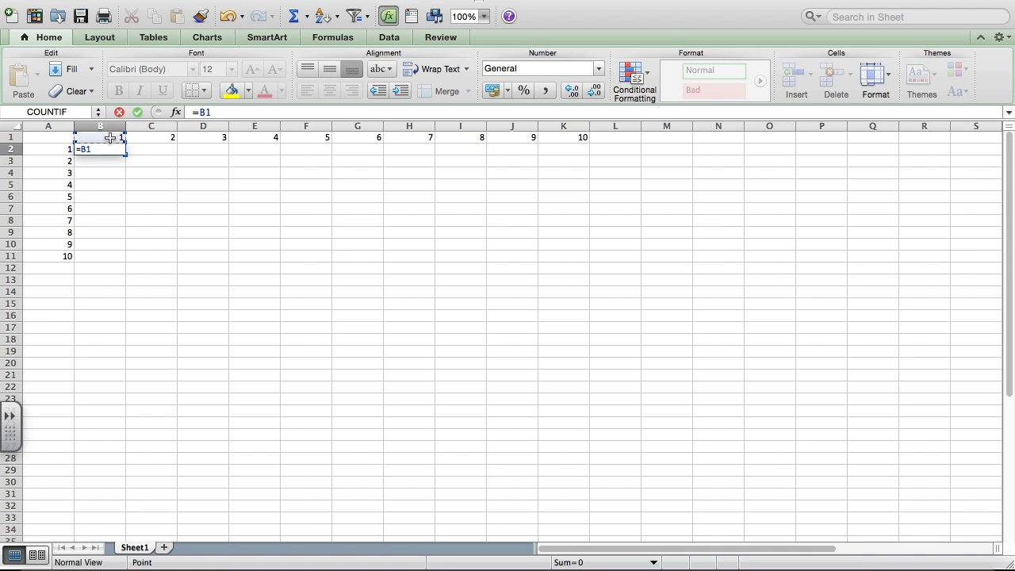
text(*)
click(62, 153)
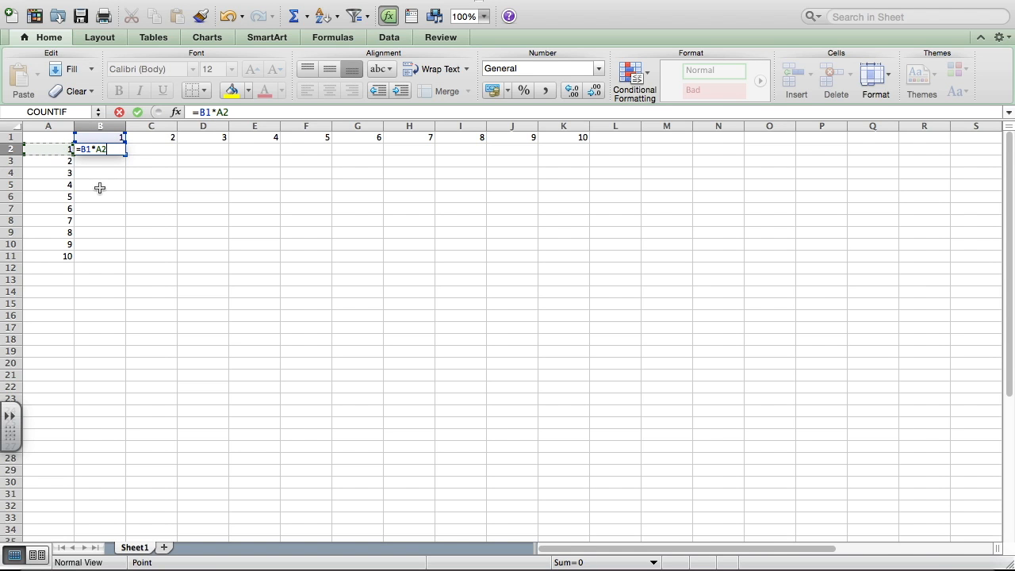
key(Return)
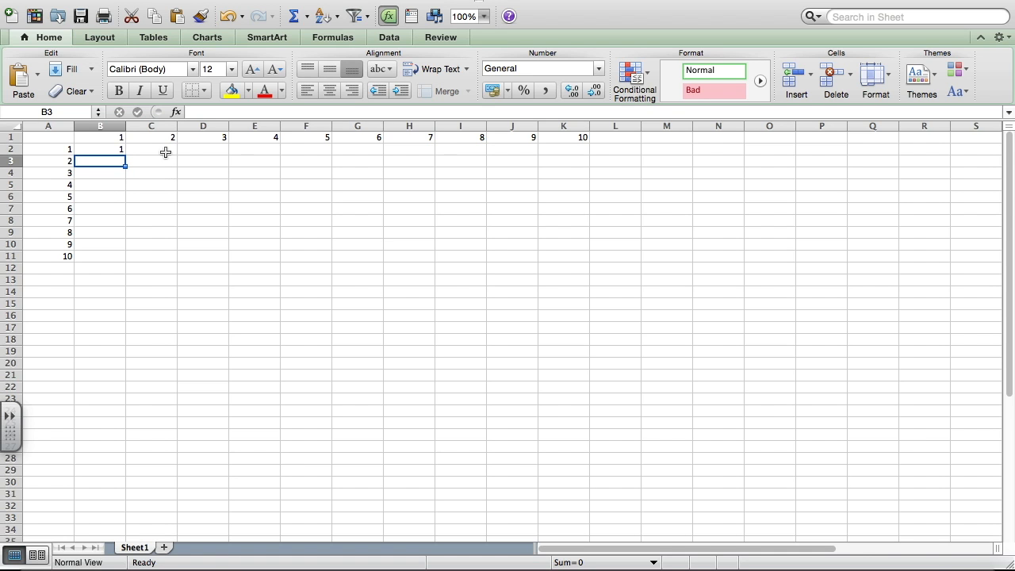
- Enter the multiplication formula =C1*A2 in cell C2
click(155, 149)
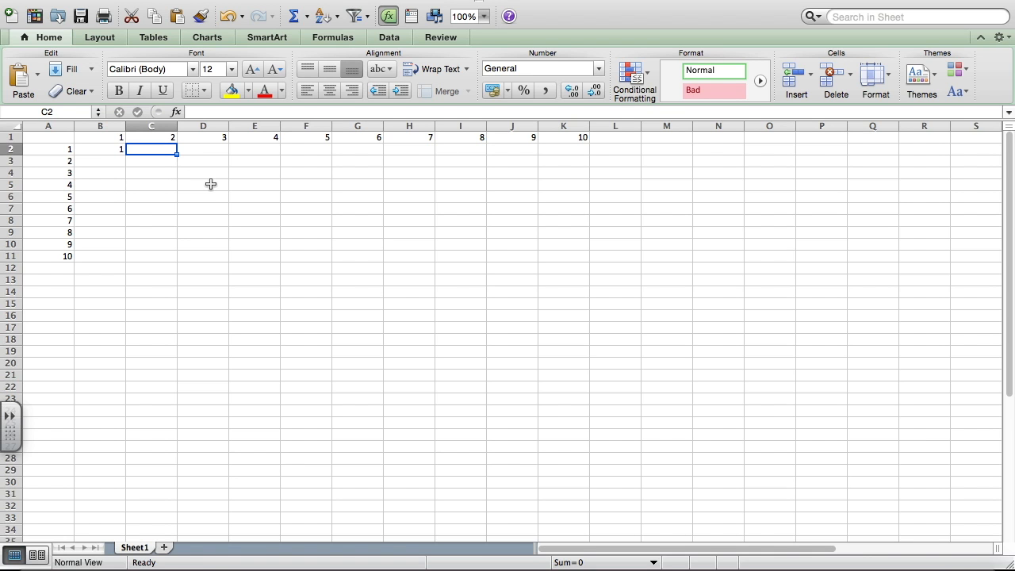
text(=)
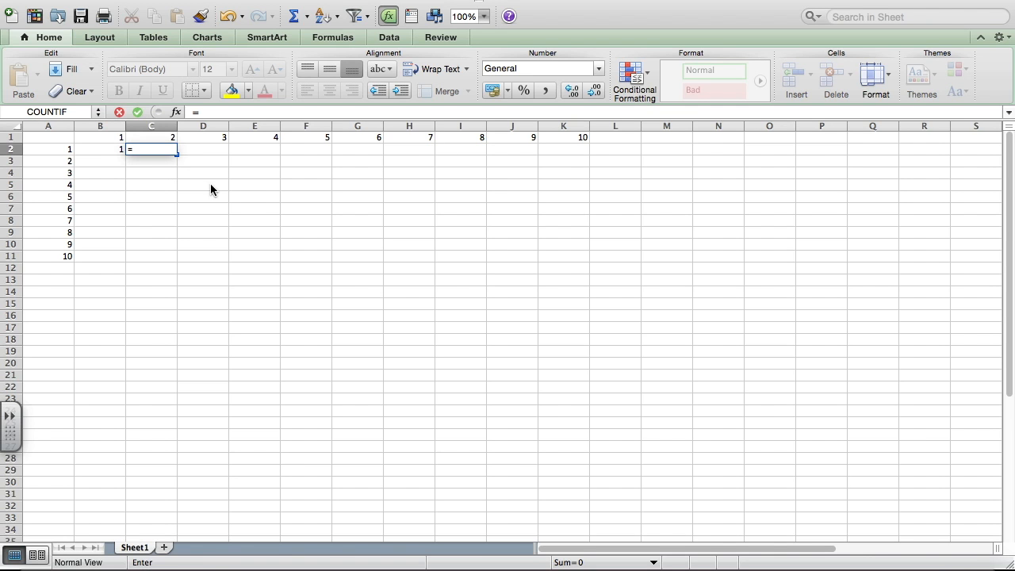
click(161, 137)
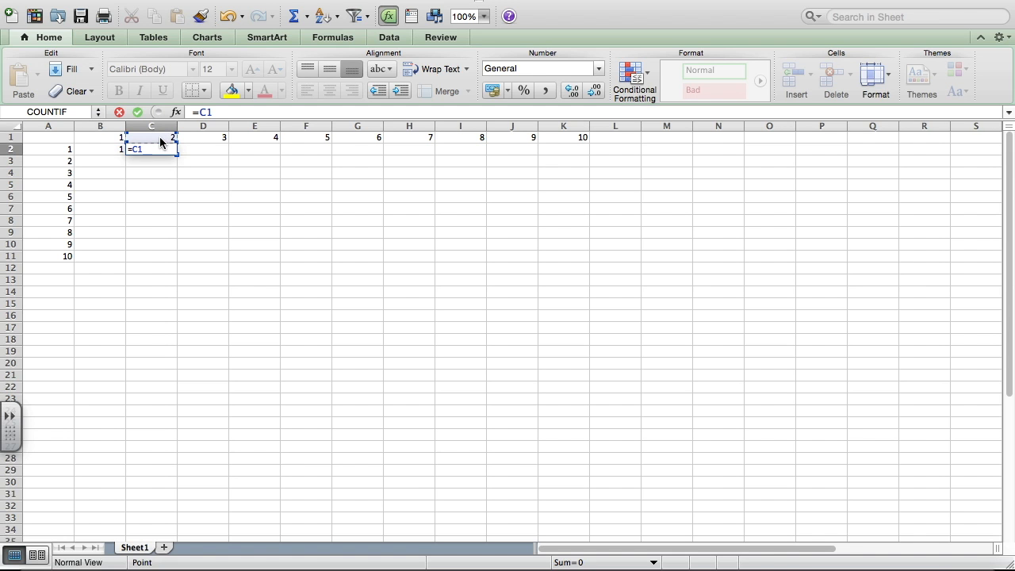
text(*)
click(61, 150)
key(Return)
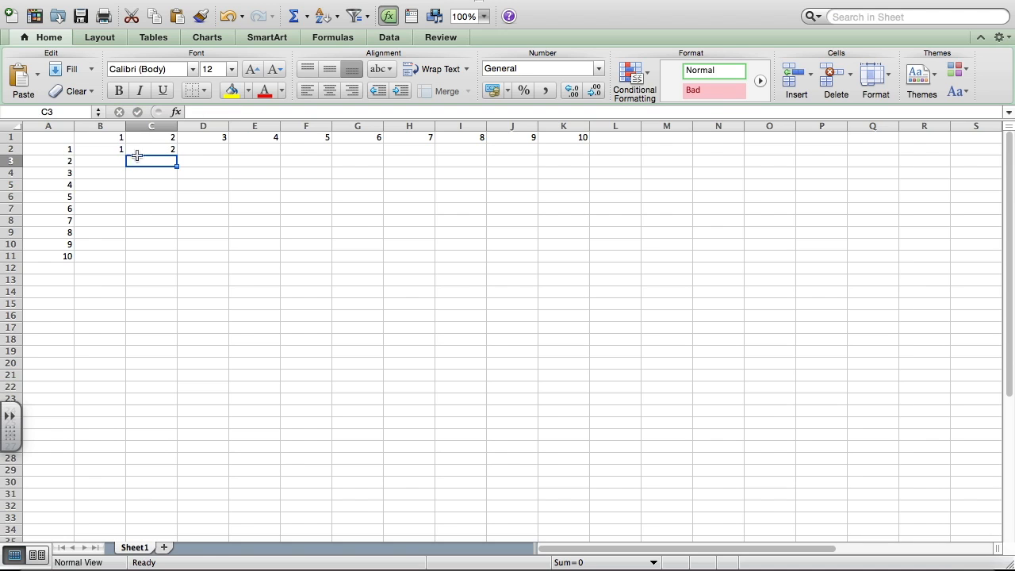
- Enter the multiplication formula =D1*A2 in cell D2
click(202, 148)
text(=)
click(208, 137)
text(*)
click(69, 149)
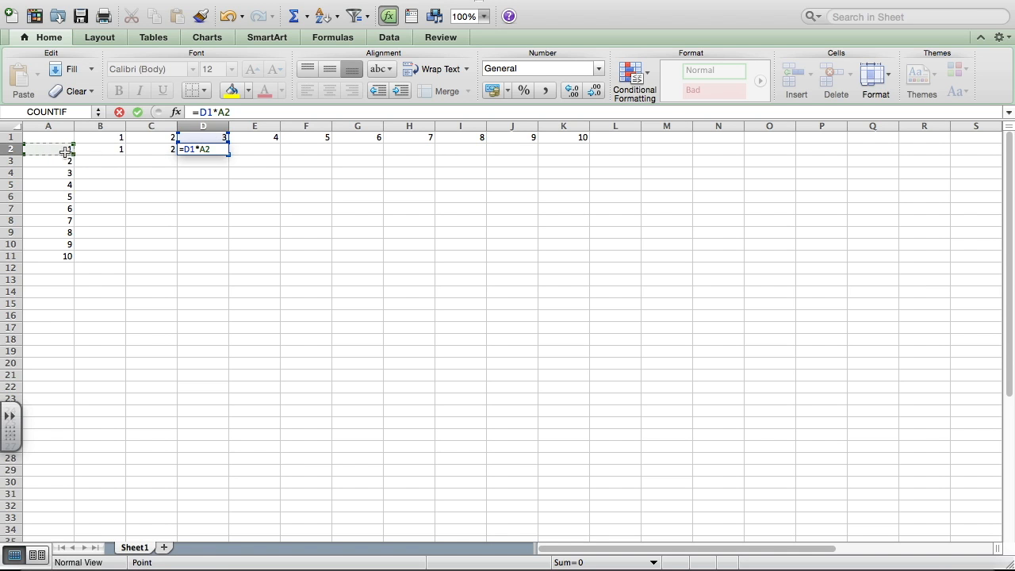
key(Return)
- Enter the multiplication formula =E1*A2 in cell E2
click(253, 153)
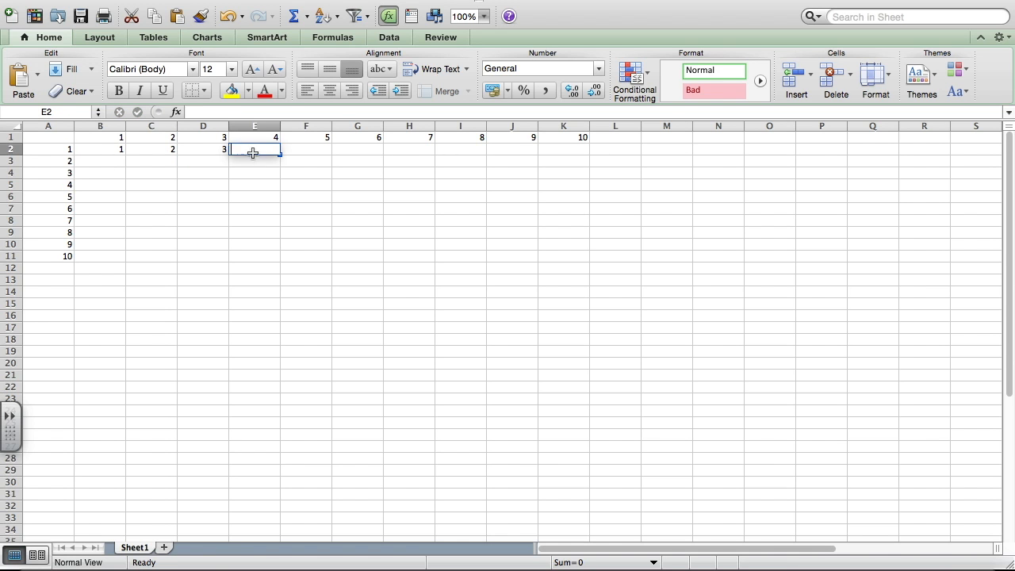
text(=)
click(254, 133)
text(*)
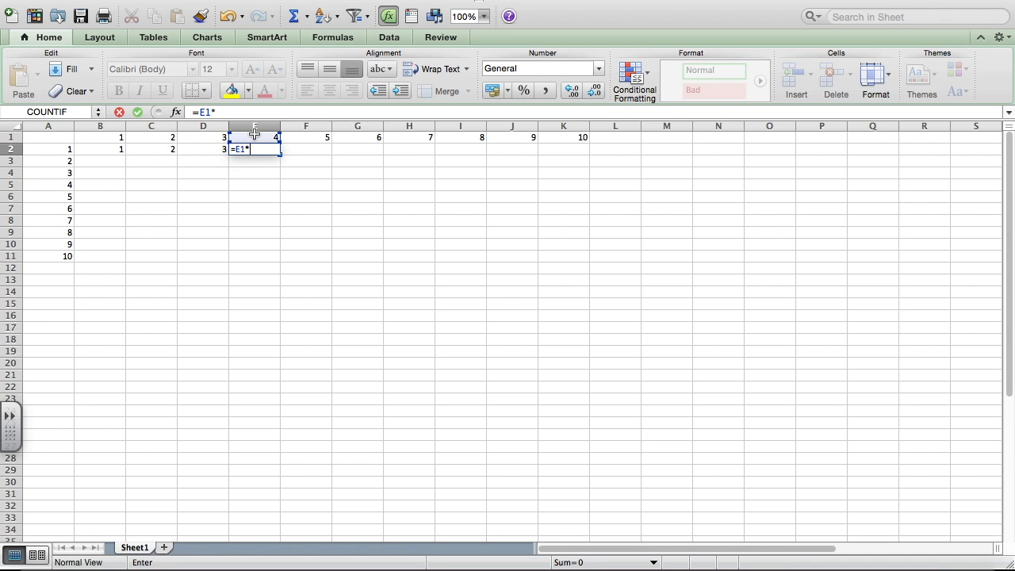
click(69, 150)
key(Return)
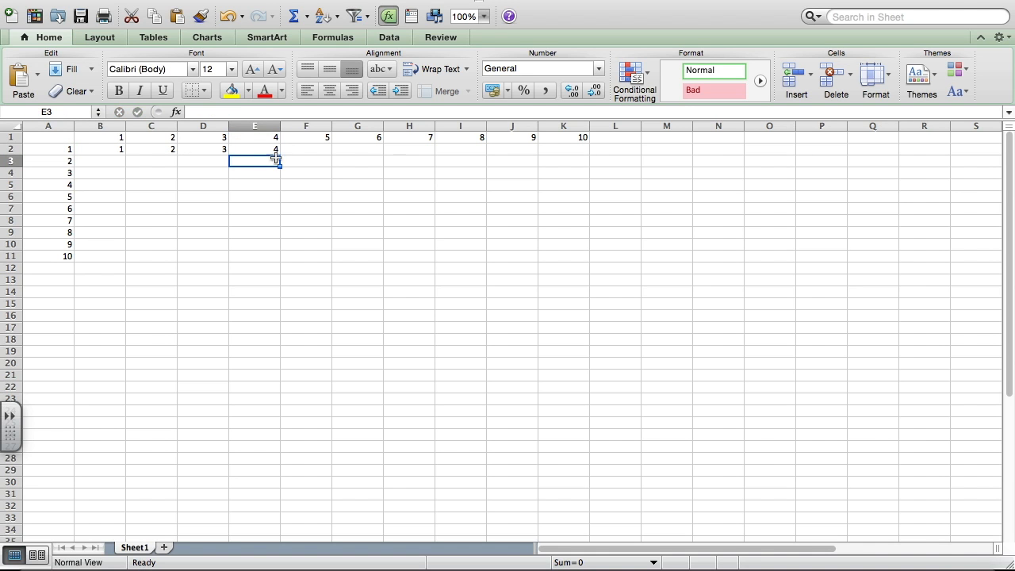
- Enter the multiplication formula =F1*A2 in cell F2
click(317, 150)
text(=)
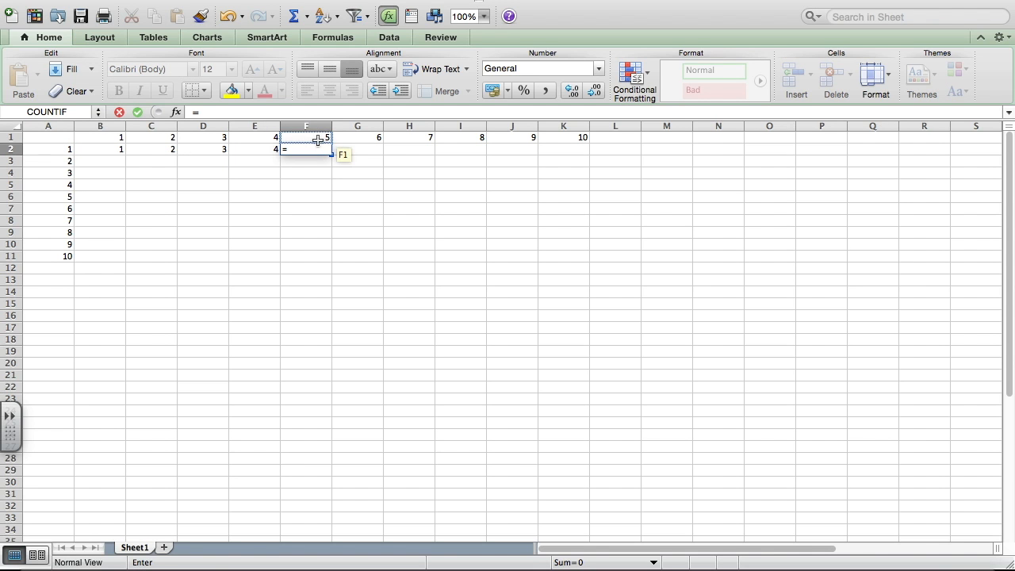
click(316, 137)
text(*)
click(68, 150)
key(Return)
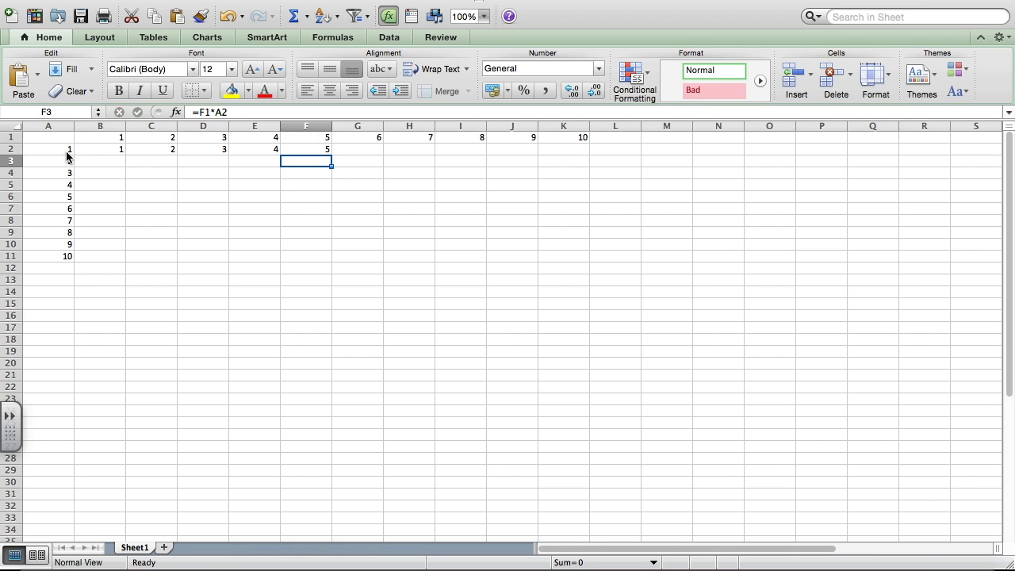
- Enter the multiplication formula =G1*A2 in cell G2 and select H2
click(364, 150)
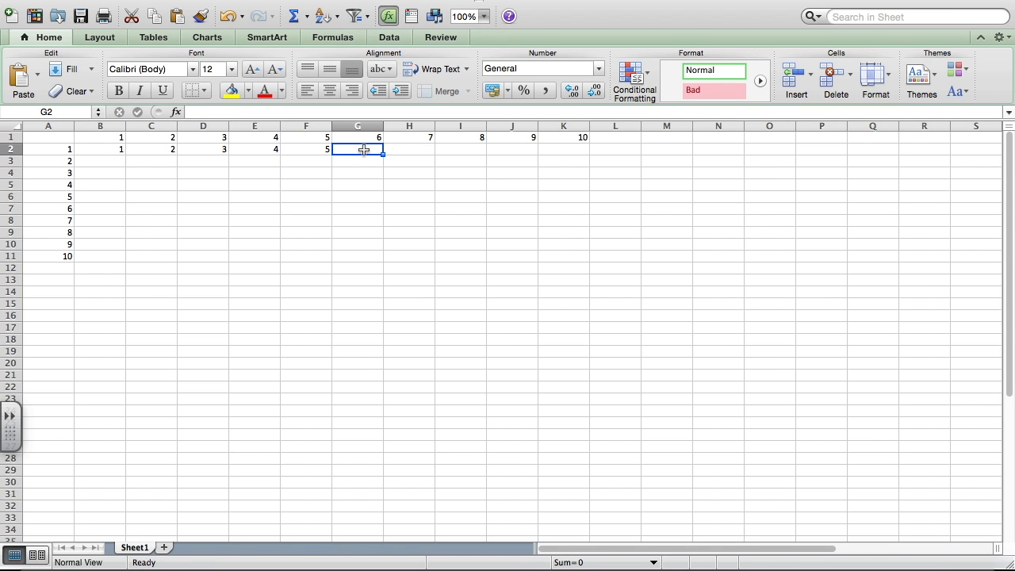
text(=)
click(357, 137)
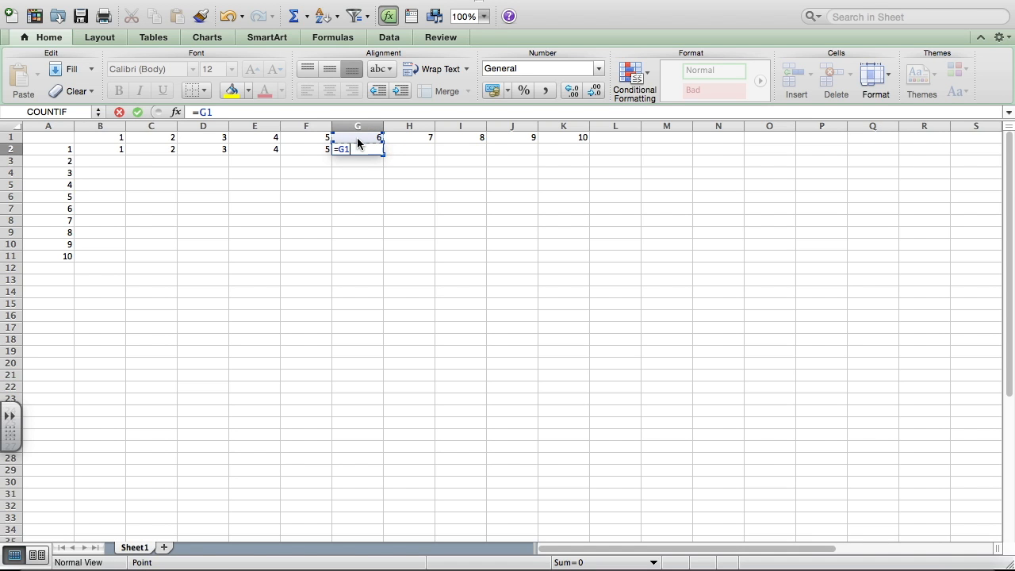
text(*)
click(55, 150)
key(Return)
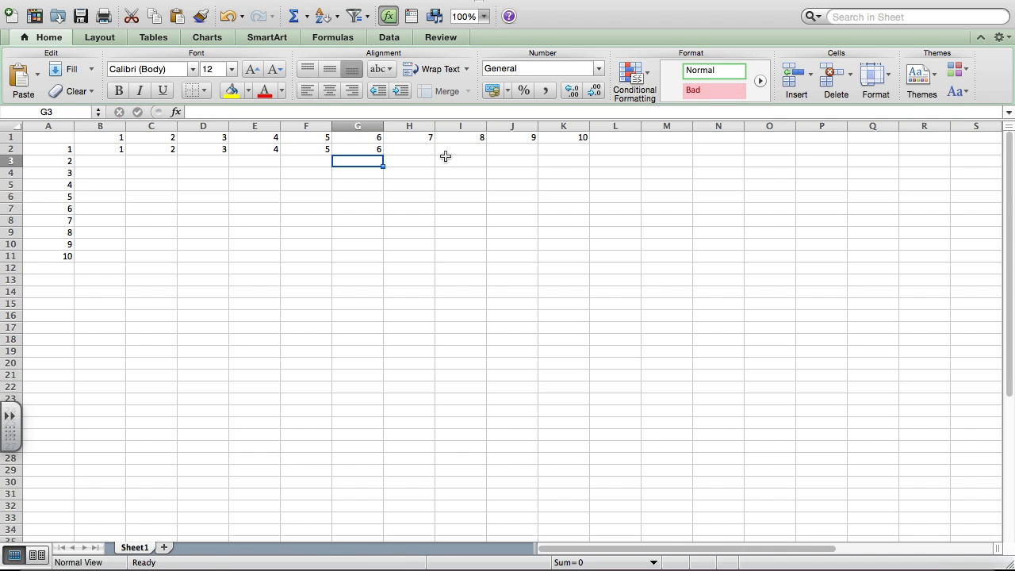
click(418, 148)
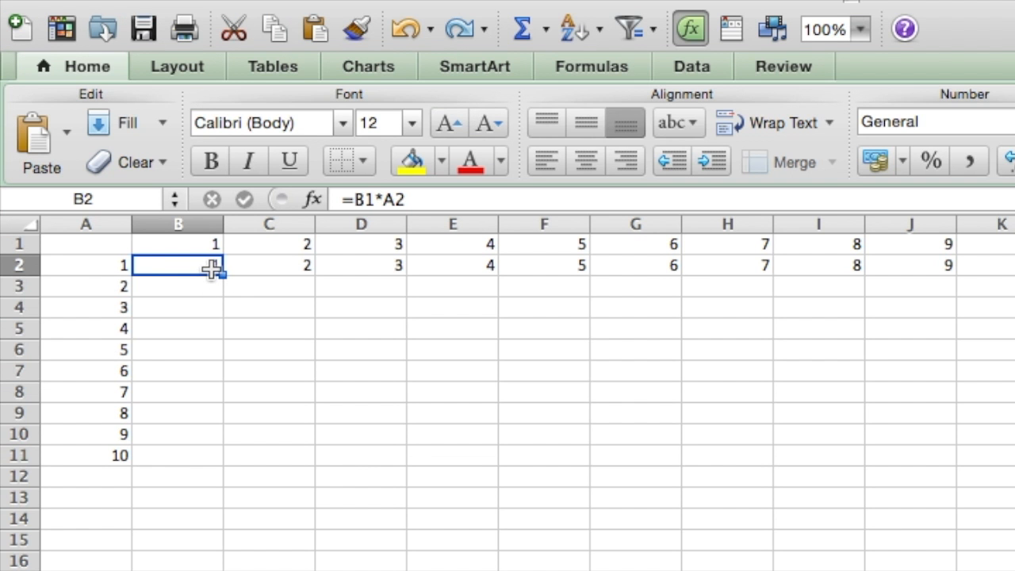
- Change the formula in B2 to =$B$1*A2 with an absolute header reference and fill it down to B11
click(198, 244)
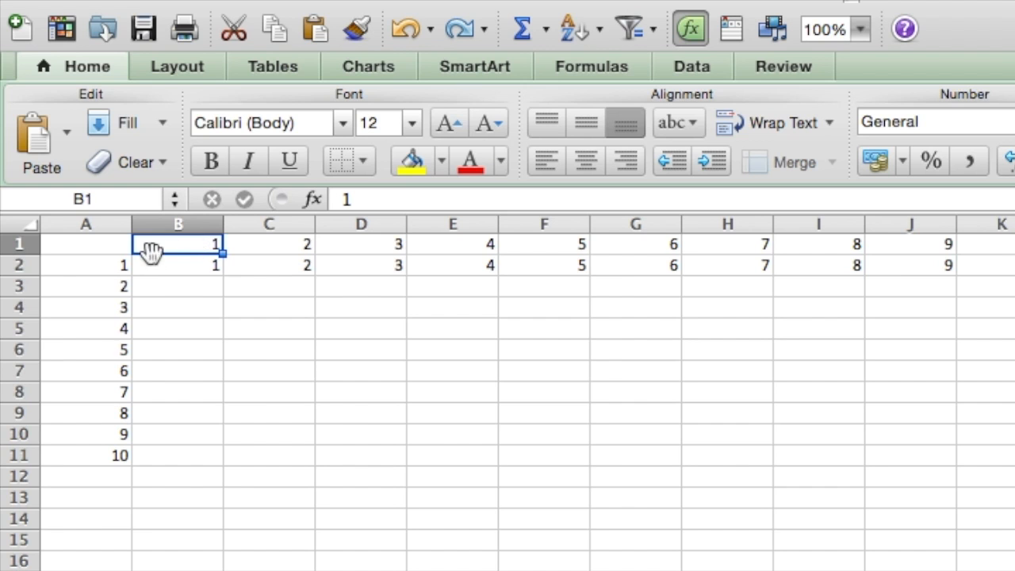
click(176, 268)
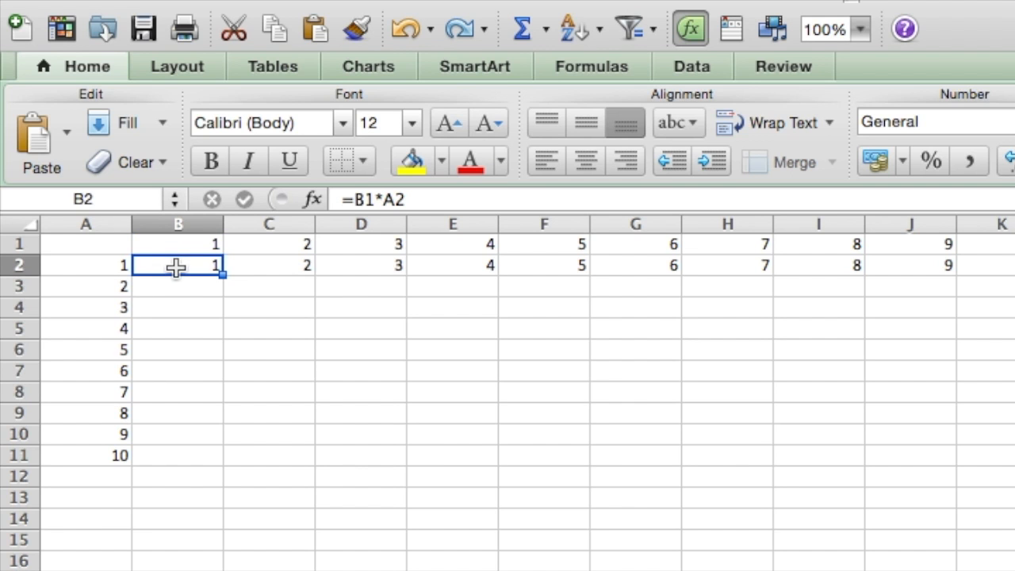
click(354, 199)
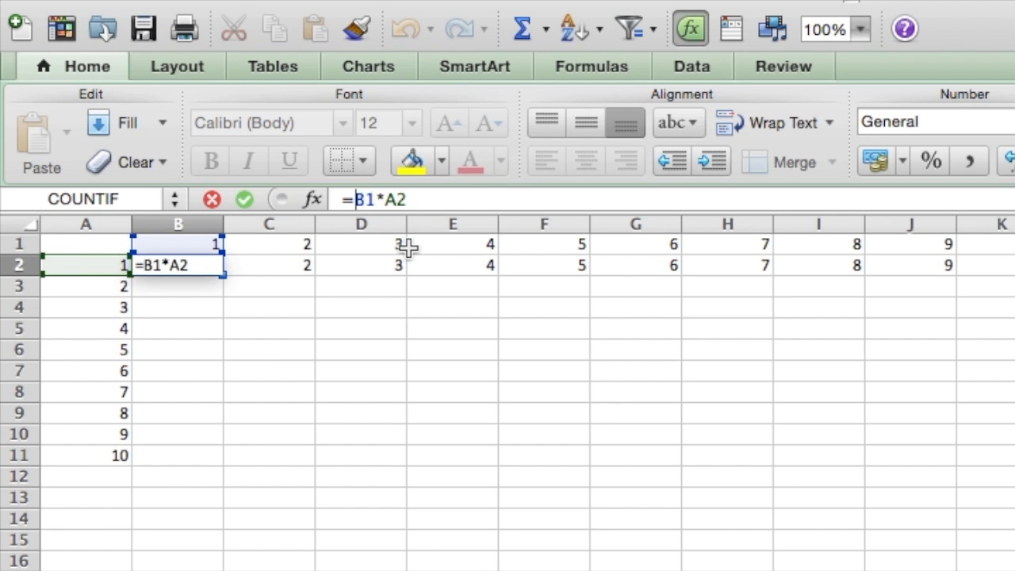
text($B)
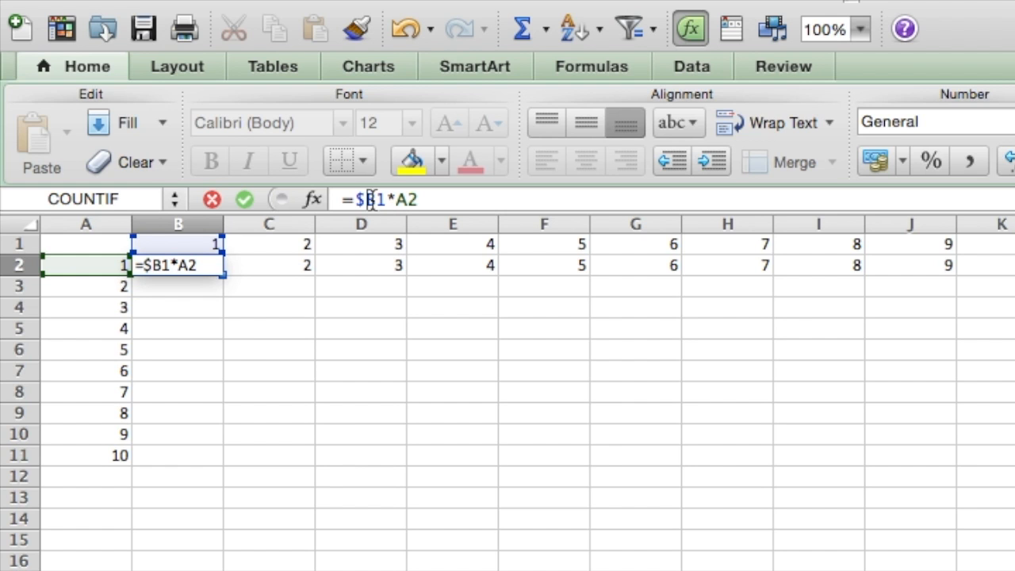
text($)
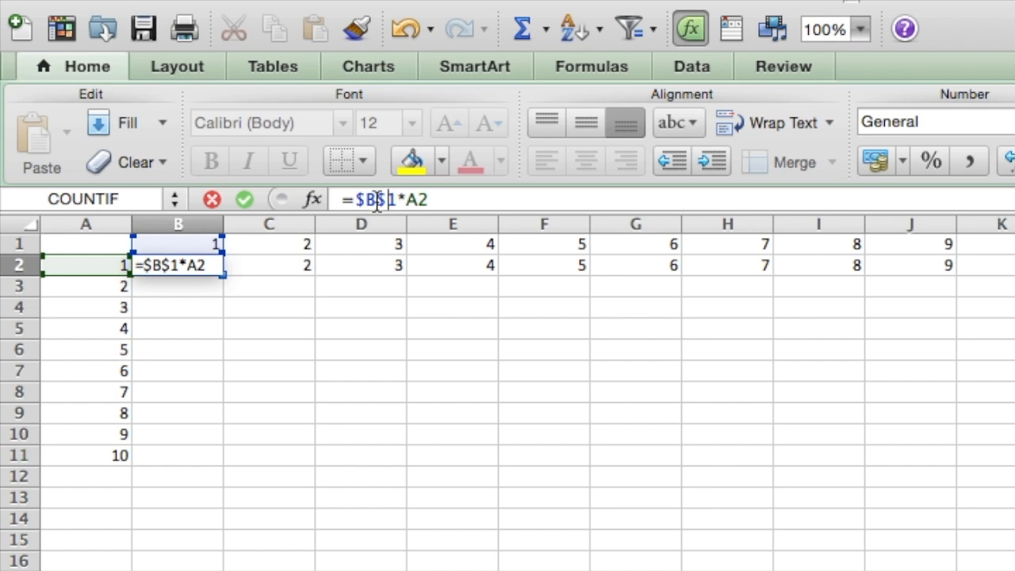
key(Return)
click(215, 263)
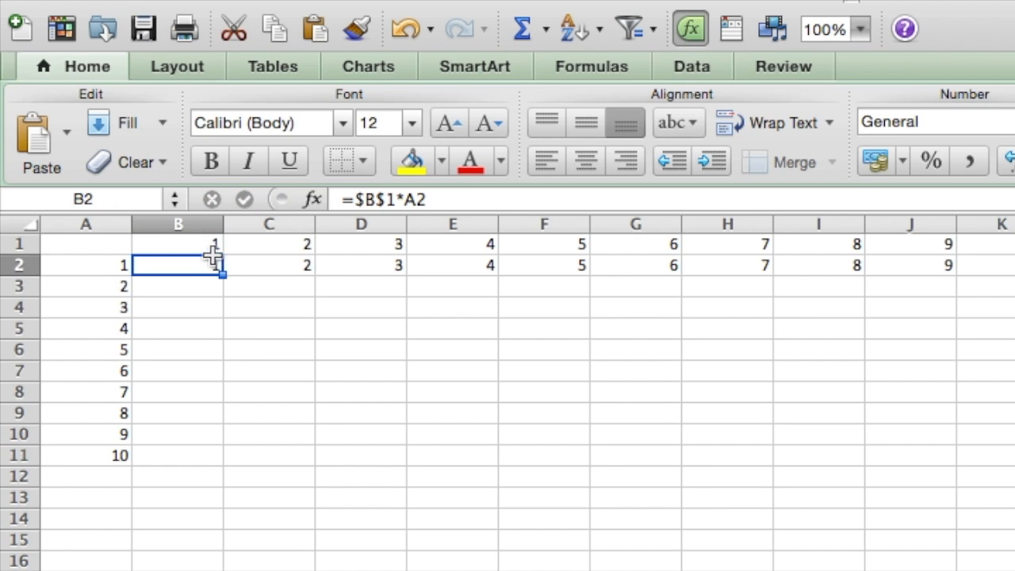
drag(223, 273, 207, 468)
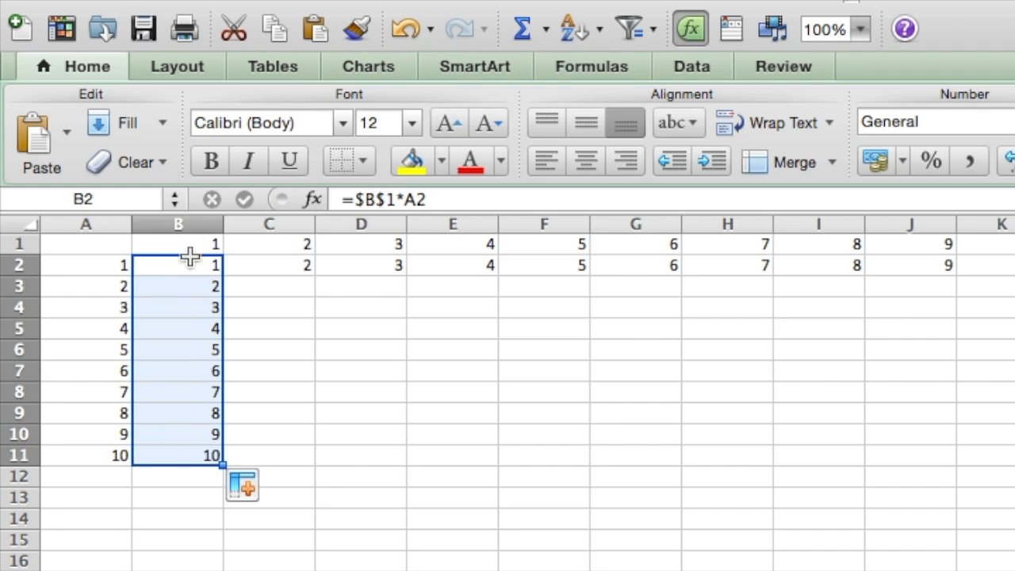
- Change the formula in C2 to =$C$1*A2 so its header reference is absolute
click(284, 265)
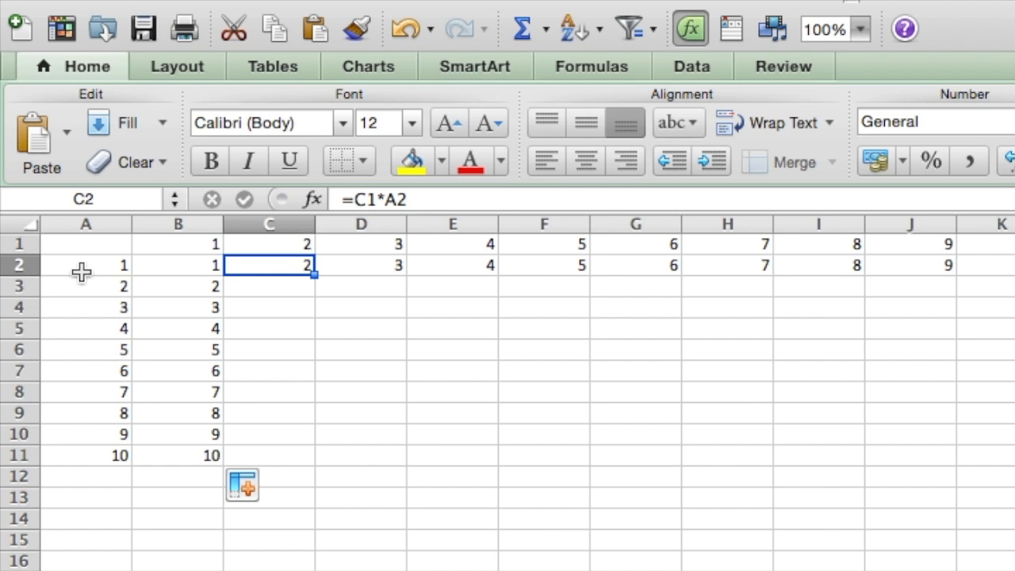
click(263, 245)
click(263, 267)
click(357, 200)
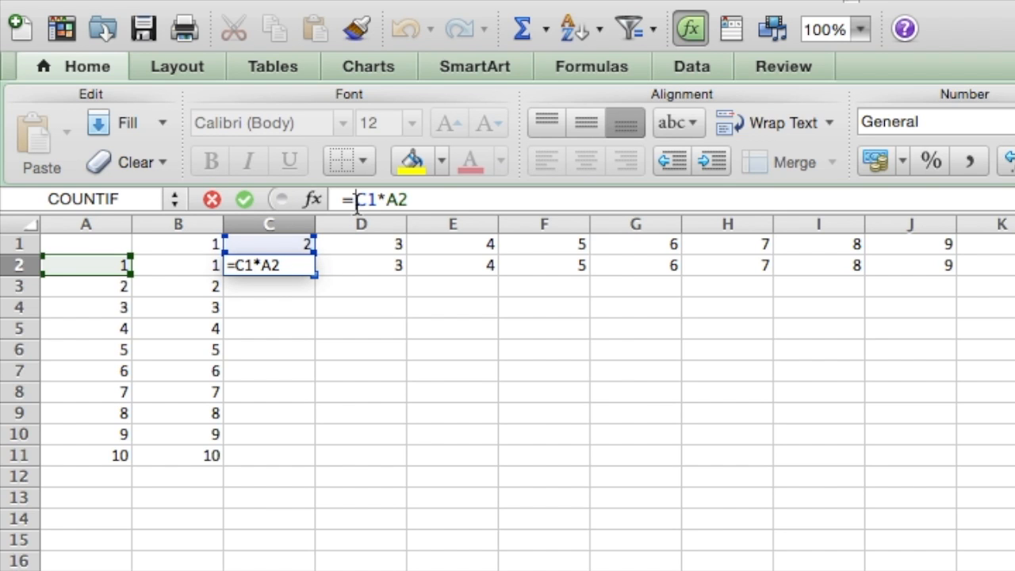
text($)
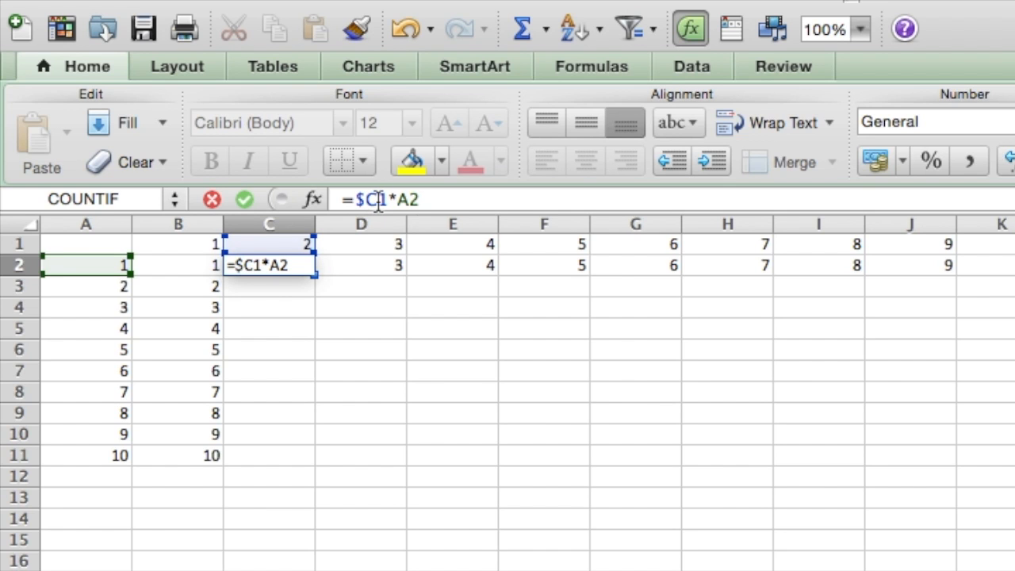
click(378, 200)
text($)
key(Return)
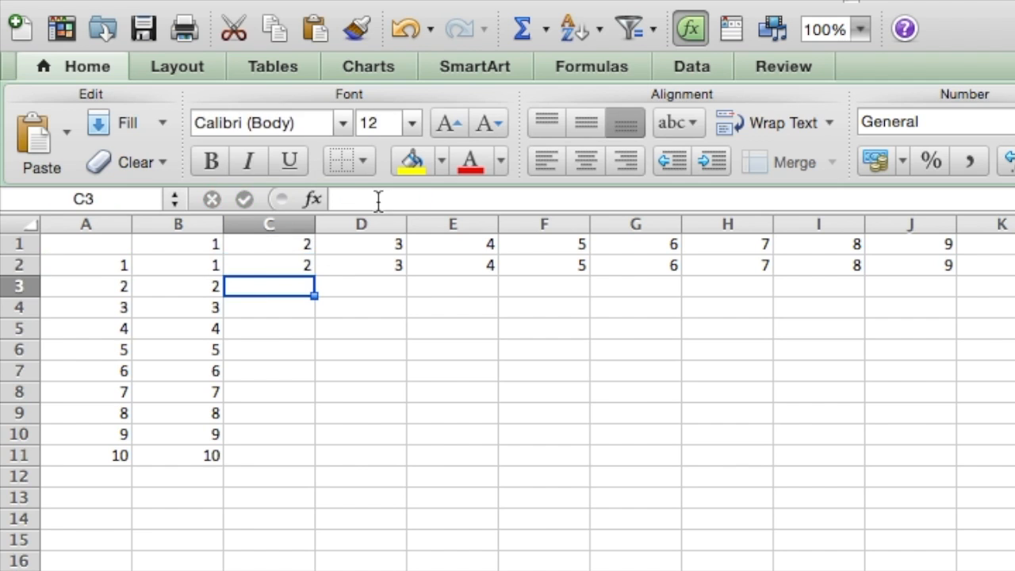
- Fill the C2 formula down to C11 and check the product against its header and row numbers
click(310, 269)
drag(313, 272, 288, 471)
click(262, 495)
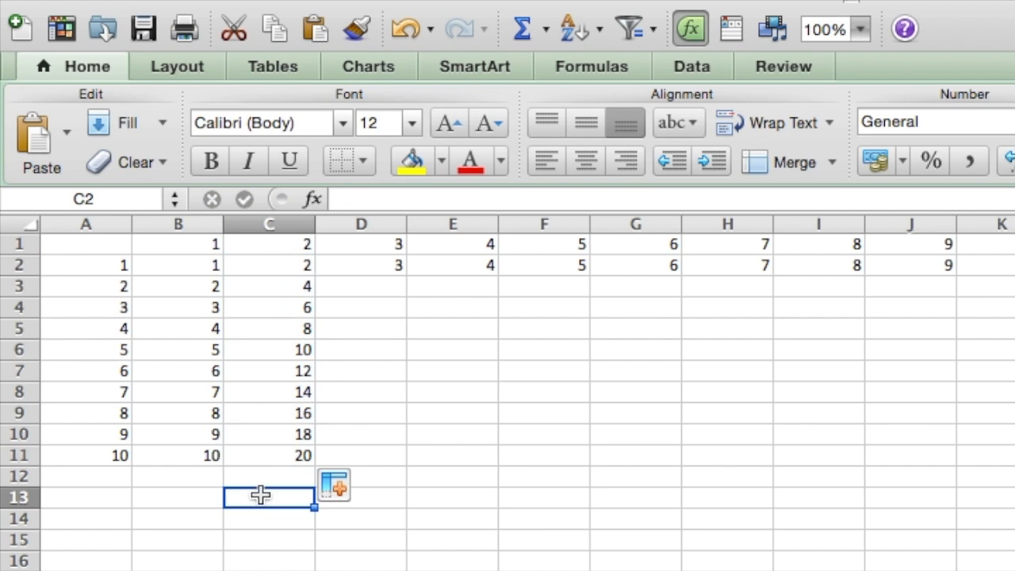
click(301, 245)
click(100, 459)
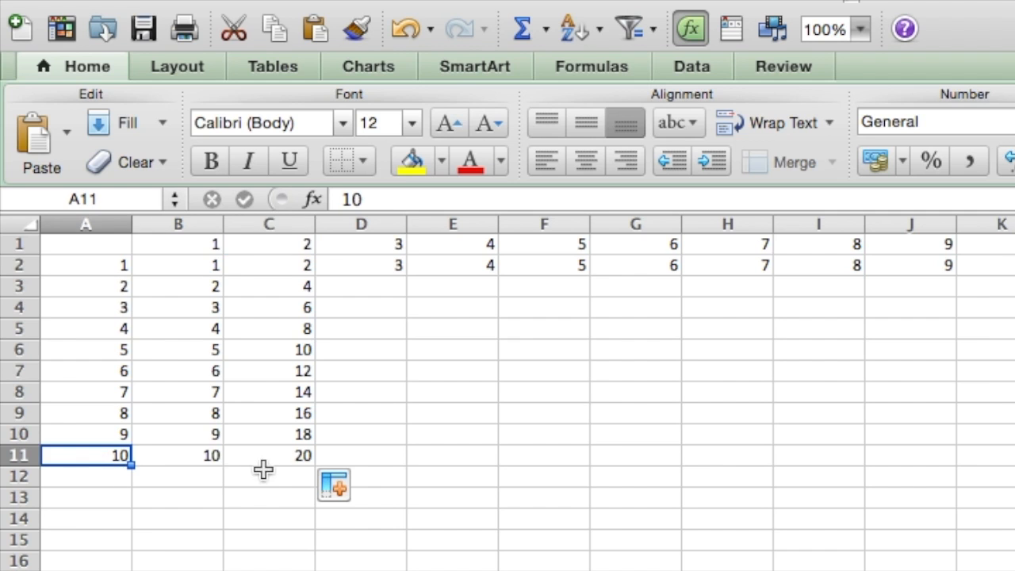
click(270, 459)
- Change the formula in D2 to =$D$1*A2 with an absolute header reference
click(397, 267)
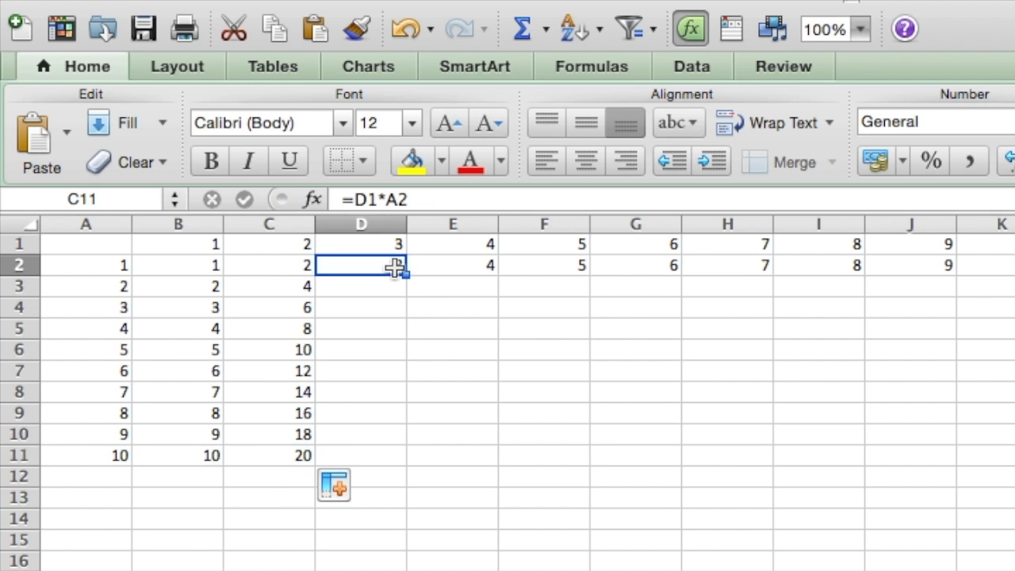
click(357, 200)
text($D)
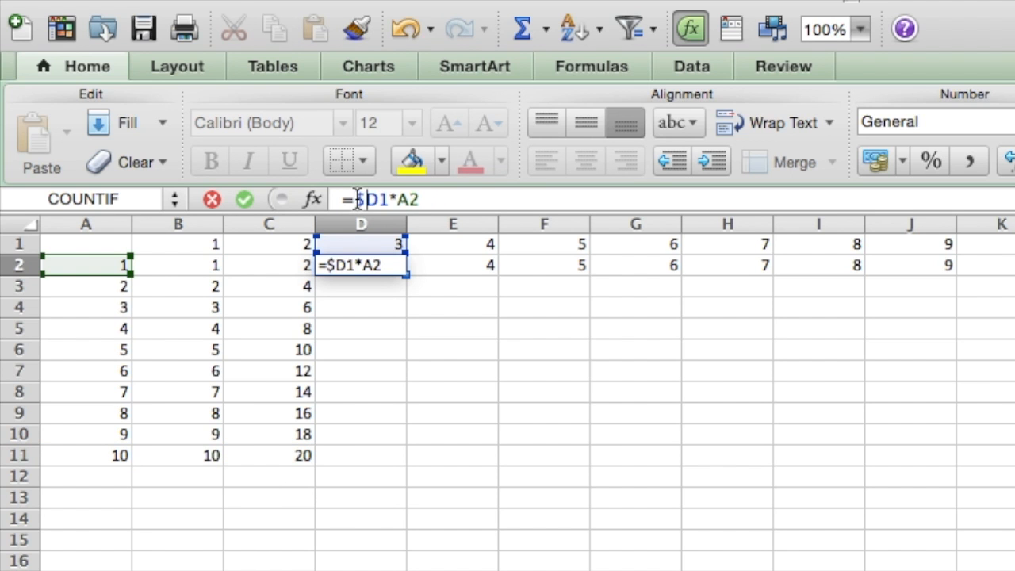
text($)
key(Return)
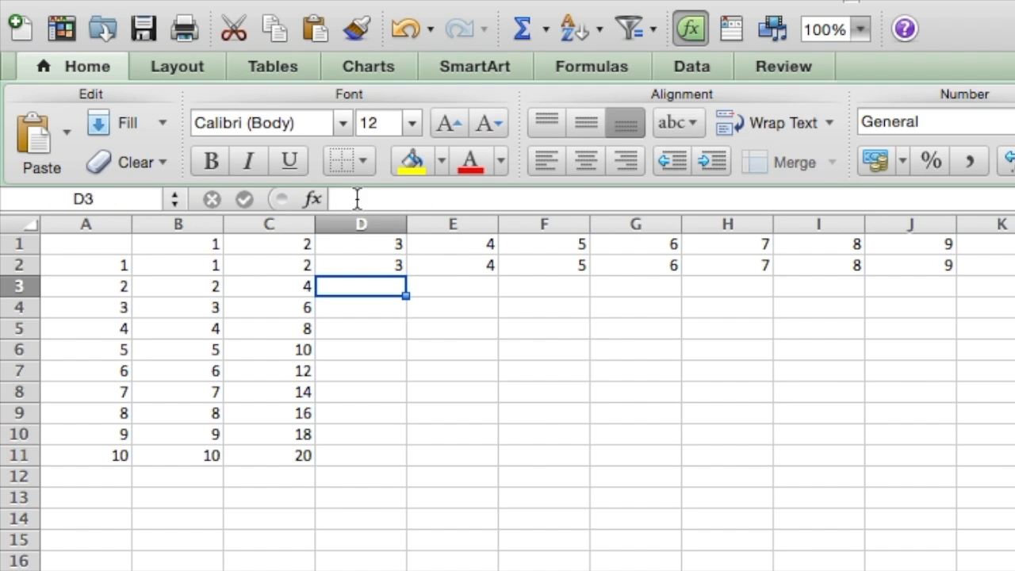
- Change the formula in E2 to =$E$1*A2, removing the stray +F2 reference
click(459, 262)
click(354, 200)
text($E1*A2)
key(Right)
text($1)
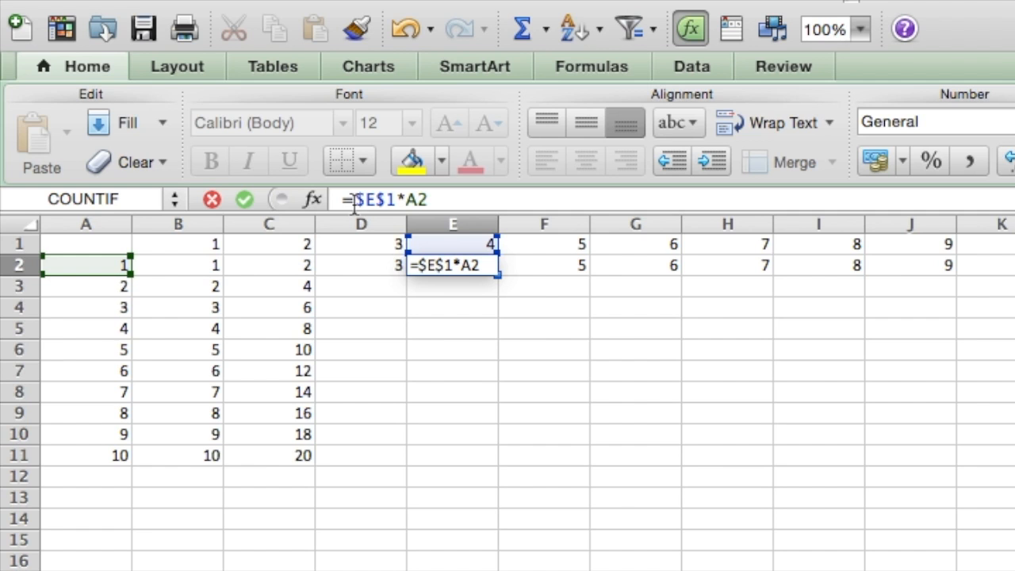
text(+)
click(576, 259)
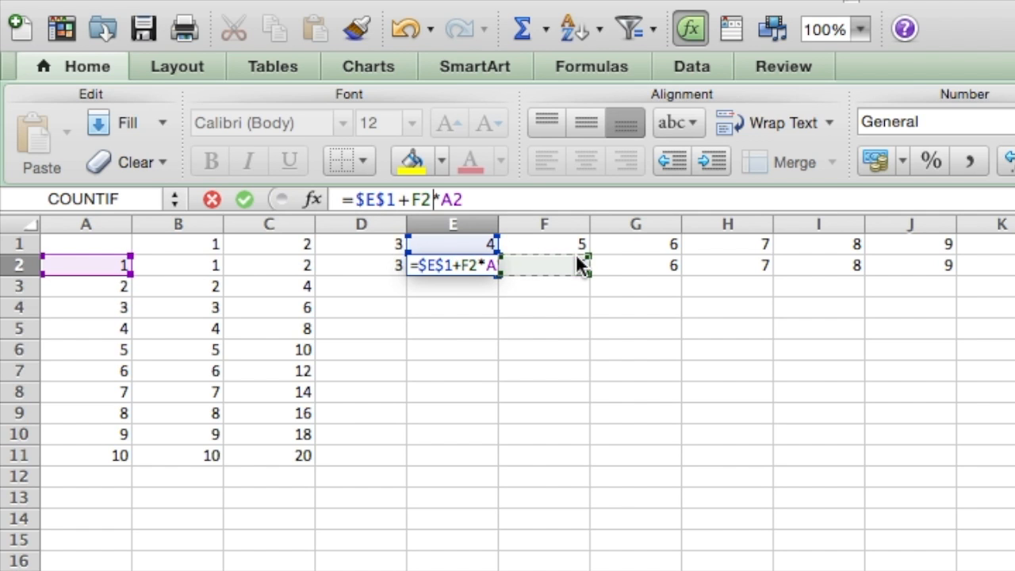
key(BackSpace)
key(BackSpace)
key(BackSpace)
- Change the formula in F2 to =$F$1*A2 with an absolute header reference
click(577, 256)
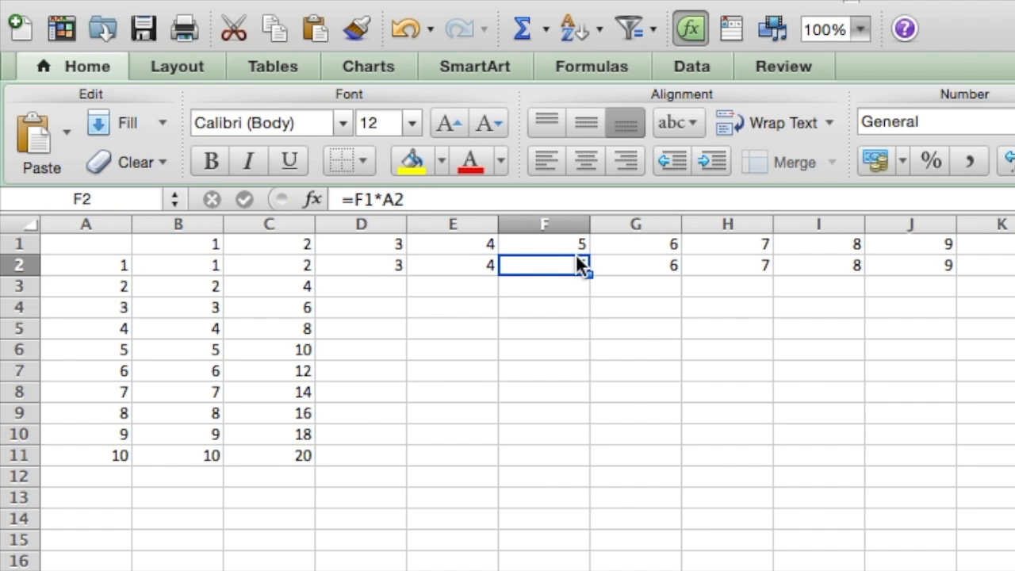
click(354, 200)
text($)
key(Right)
text($)
key(Return)
- Change the formula in G2 to =$G$1*A2 with an absolute header reference
key(Right)
key(Right)
key(Up)
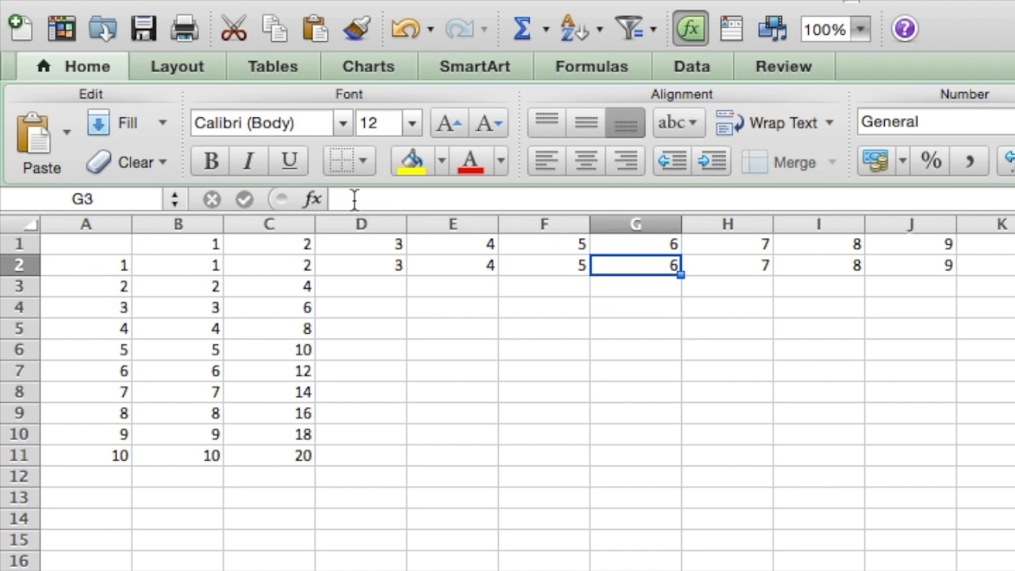
click(355, 200)
text($G1*A2)
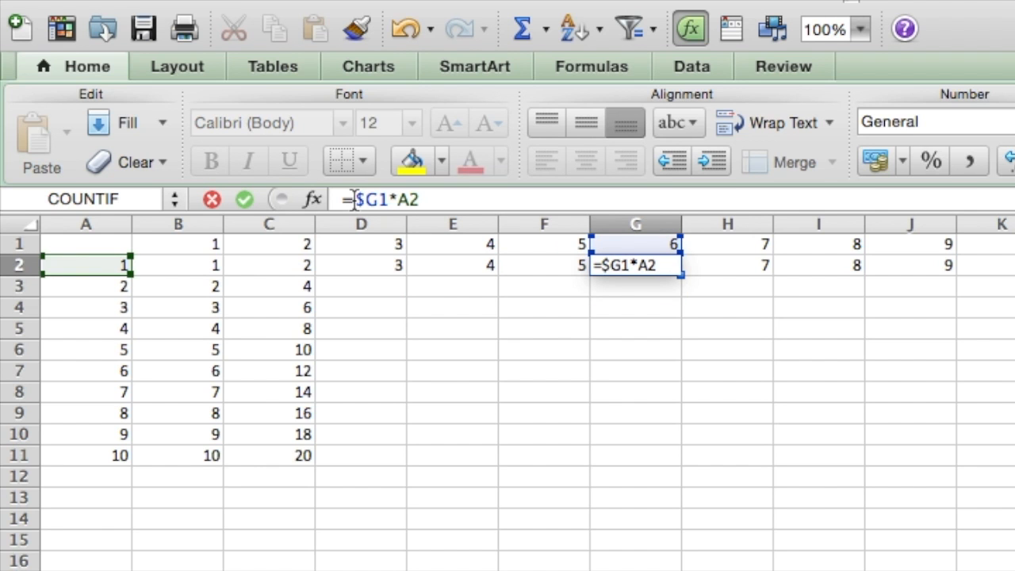
key(Right)
text($)
key(Return)
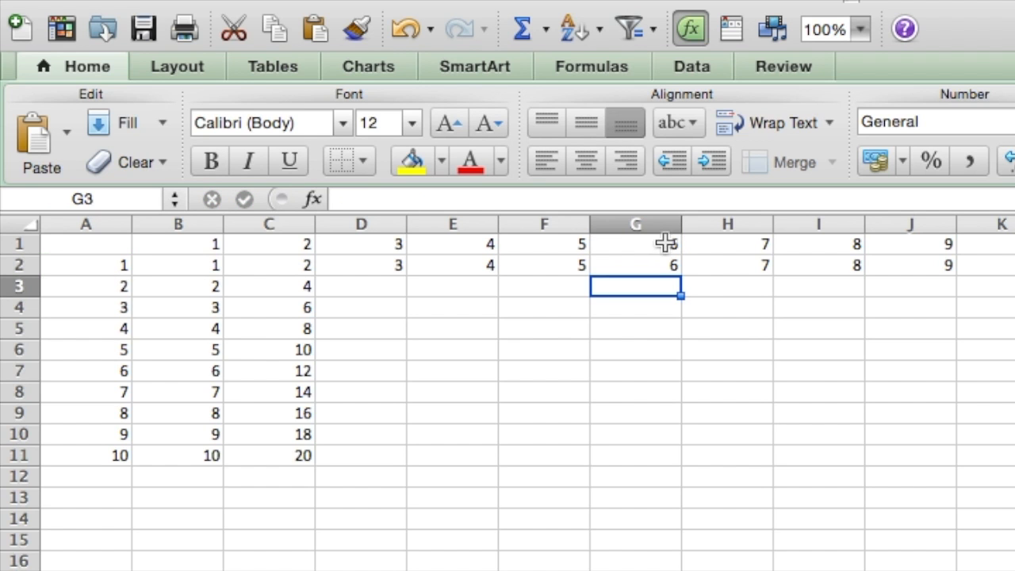
- Change the formula in H2 to =$H$1*A2 with an absolute header reference
click(730, 265)
click(354, 200)
text($)
key(Right)
text($)
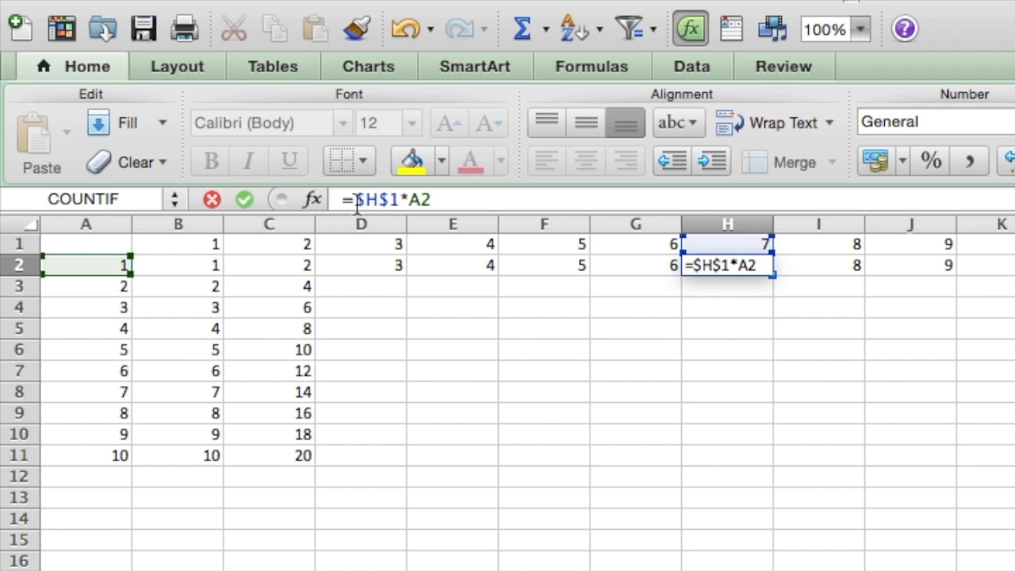
key(Return)
- Make the header reference in I2 absolute so the formula reads =$I$1*$B$2
key(Right)
key(Up)
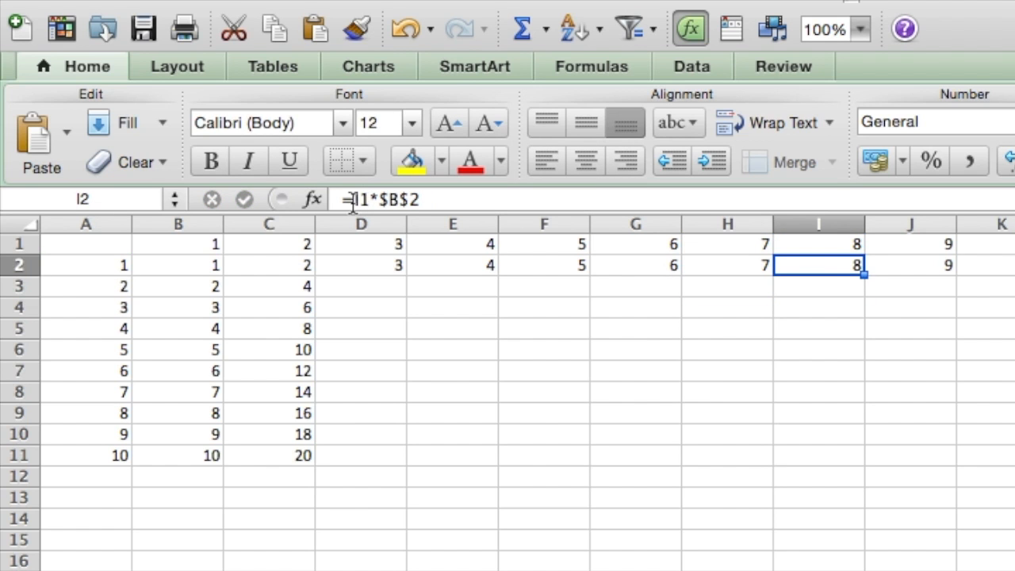
click(354, 200)
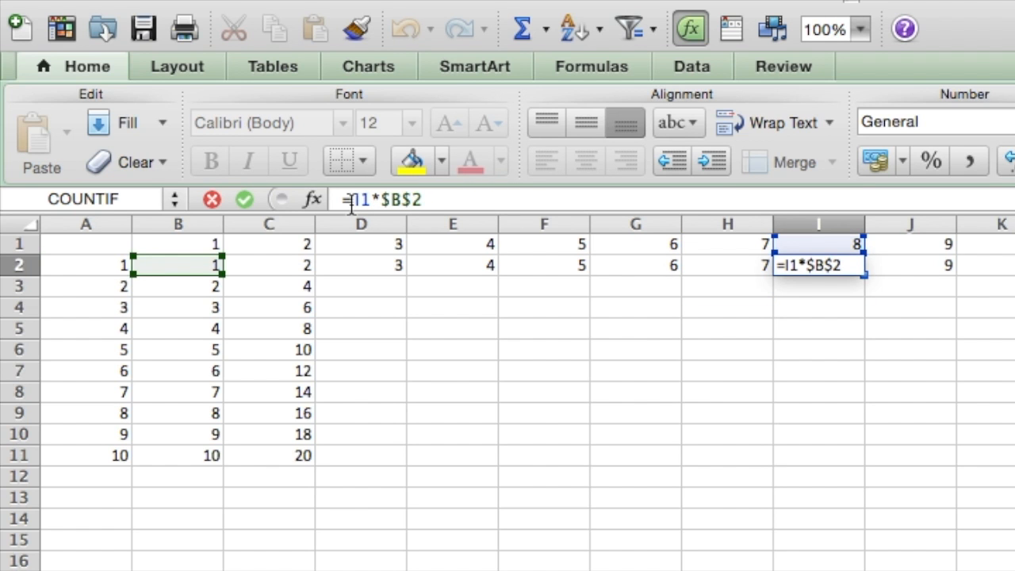
text($I$)
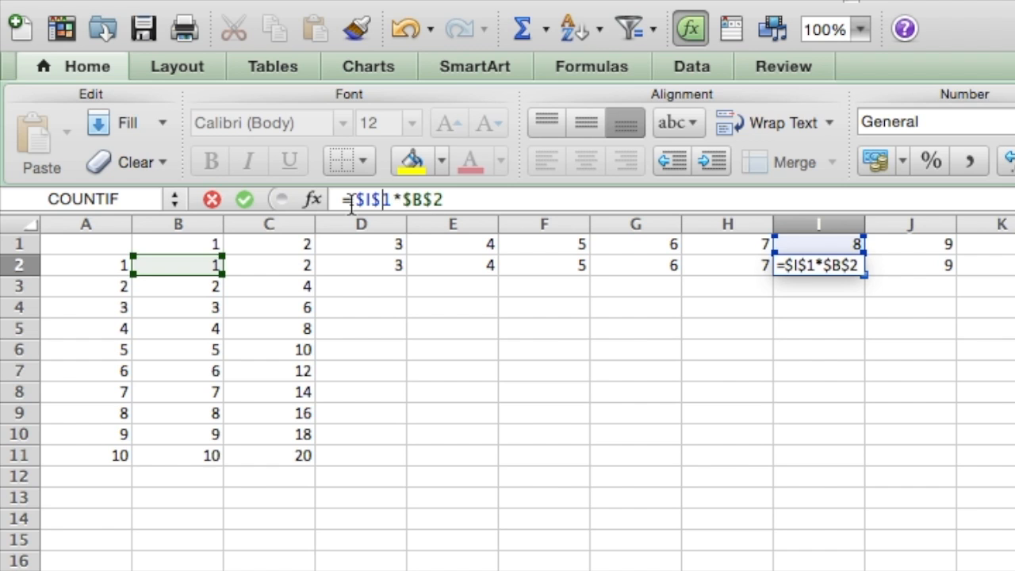
key(Tab)
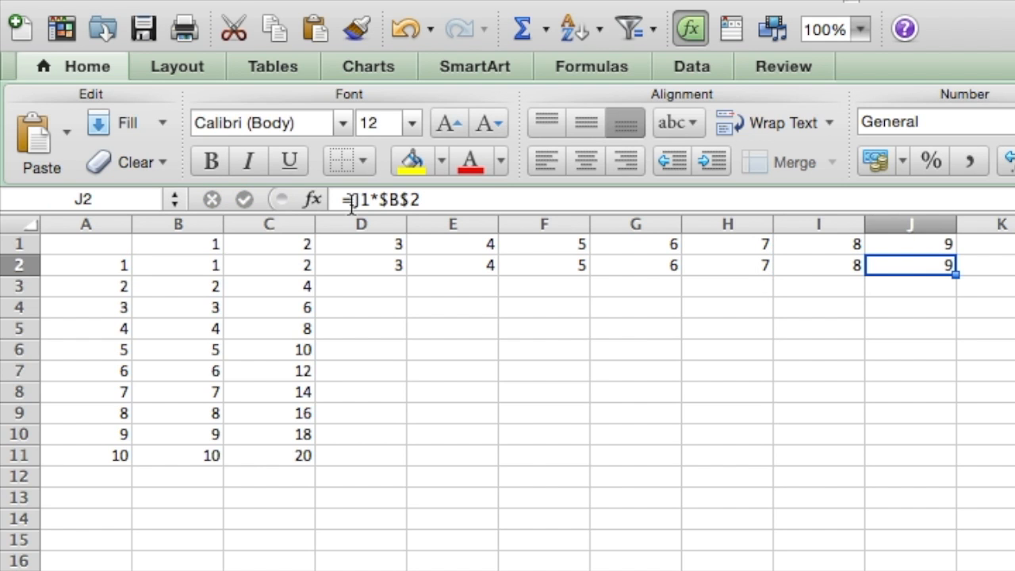
- Make the header reference in J2 absolute so the formula reads =$J$1*$B$2
click(352, 200)
text($)
key(Tab)
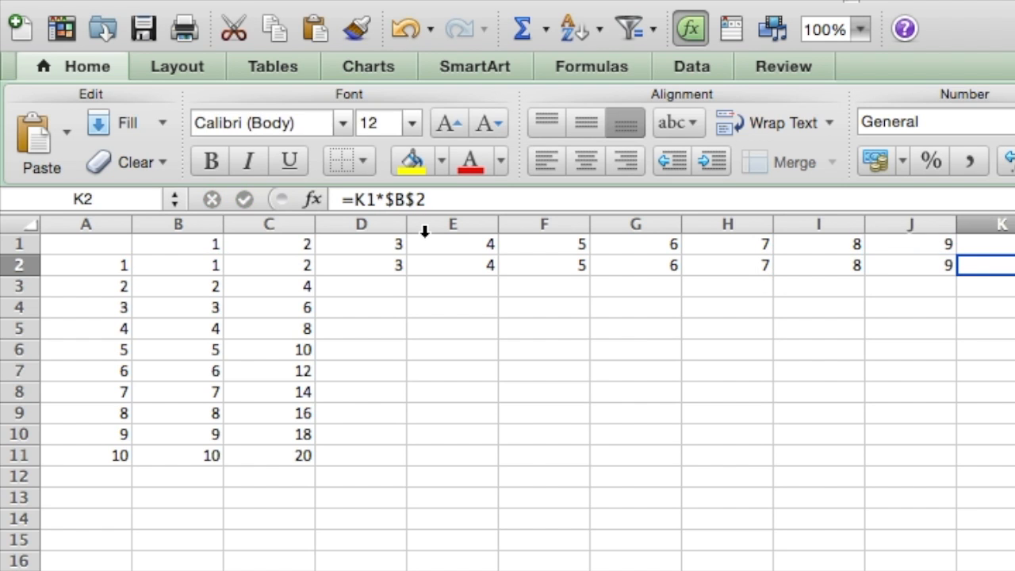
click(922, 261)
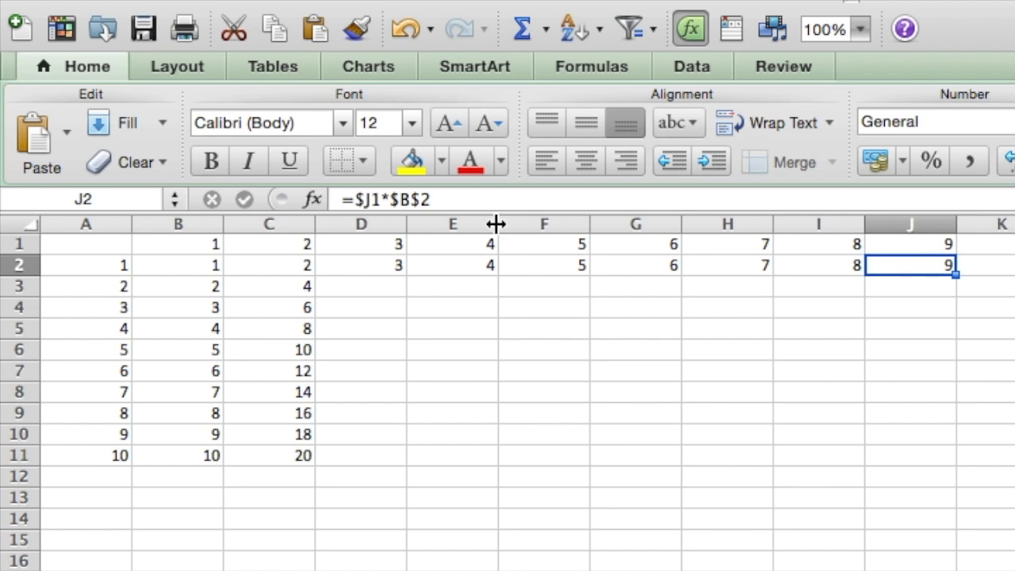
click(373, 199)
key(Tab)
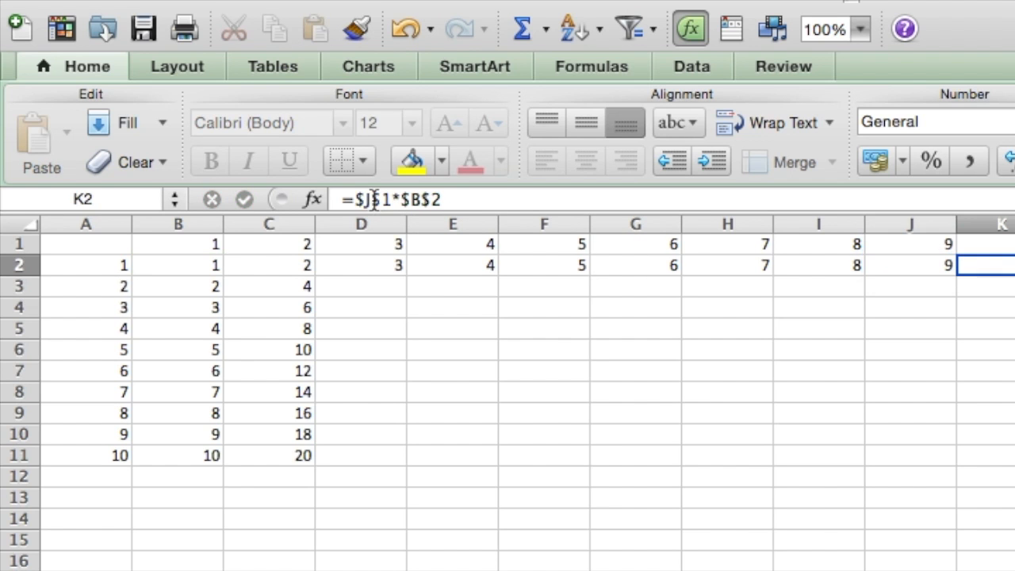
- Make the header reference in K2 absolute so the formula reads =$K$1*$B$2
click(353, 200)
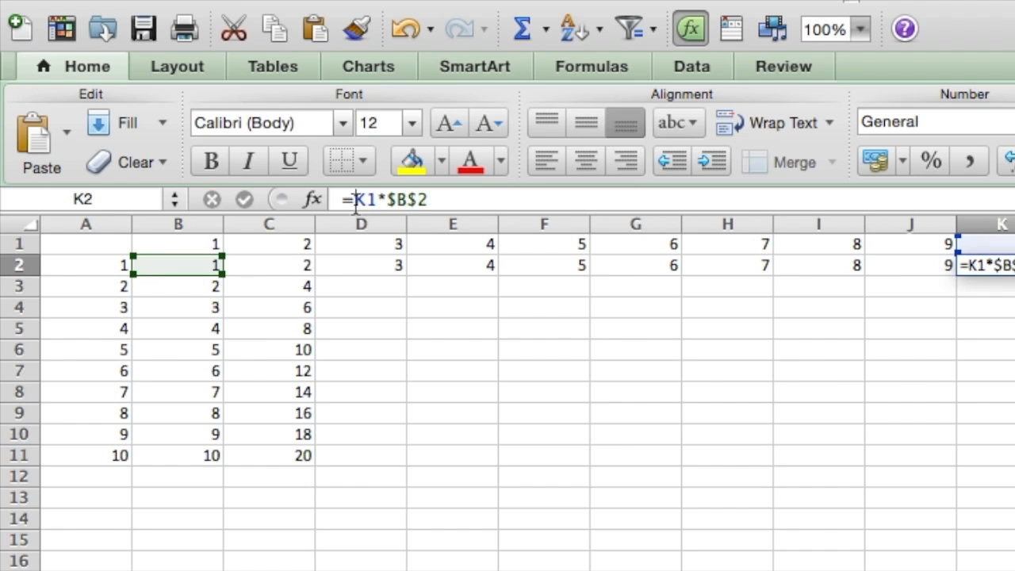
text($)
text($)
key(Return)
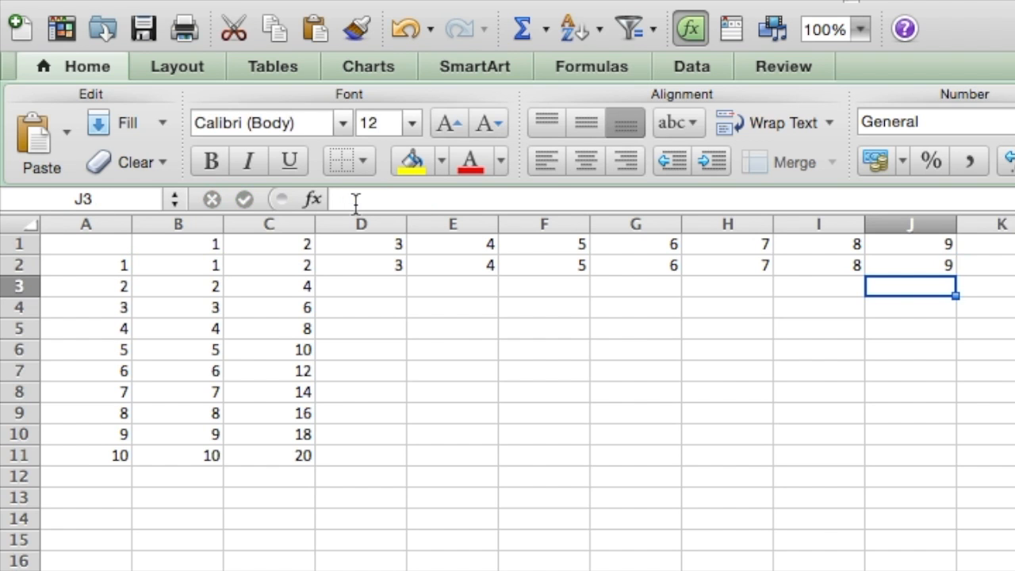
- Fill the formulas in D2:K2 down to row 11 to complete the multiplication table
drag(991, 264, 399, 268)
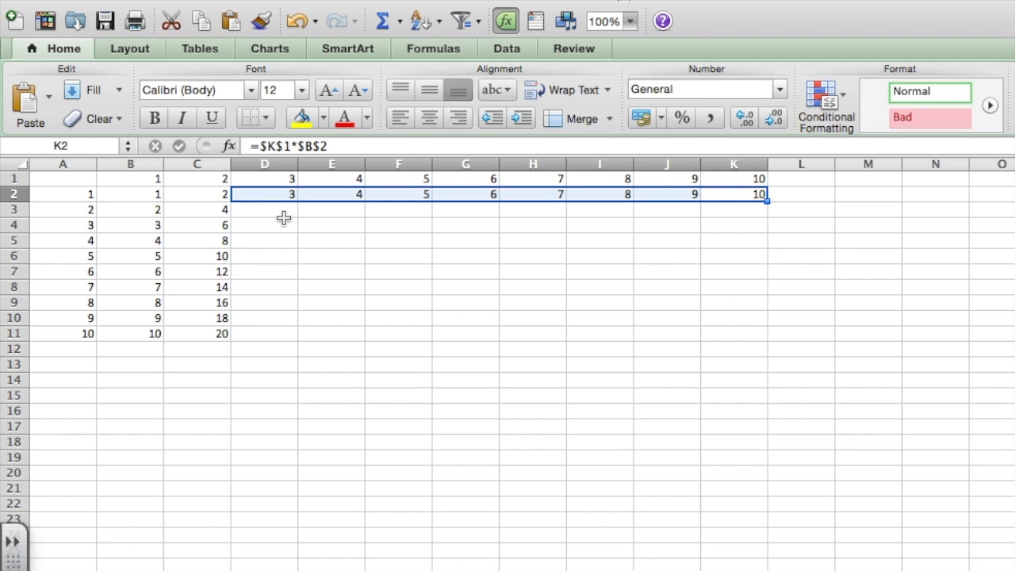
click(311, 226)
drag(281, 195, 725, 195)
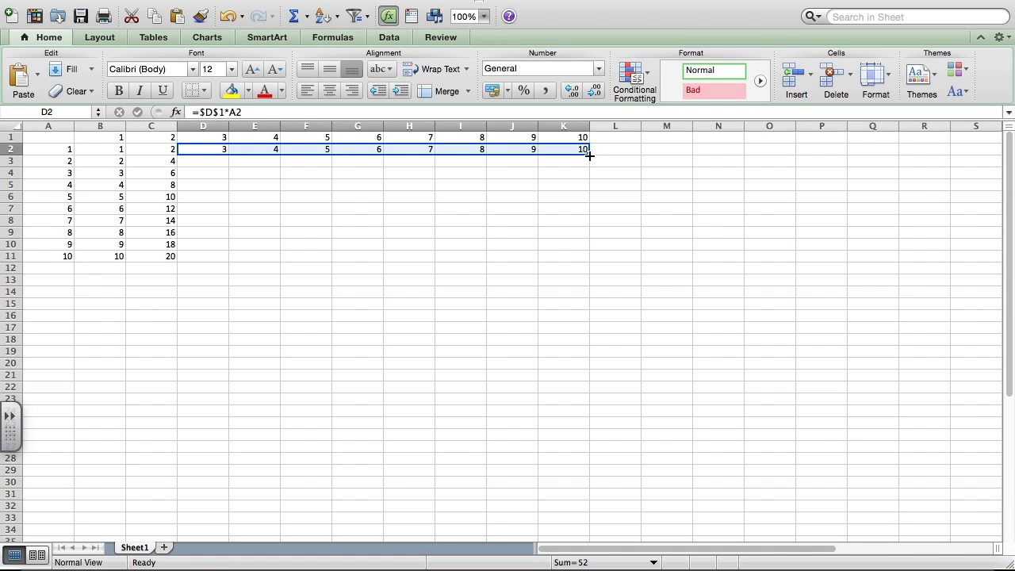
double_click(589, 156)
click(563, 314)
- Autofit the widths of columns A through K to their contents and deselect the columns
drag(563, 126, 35, 123)
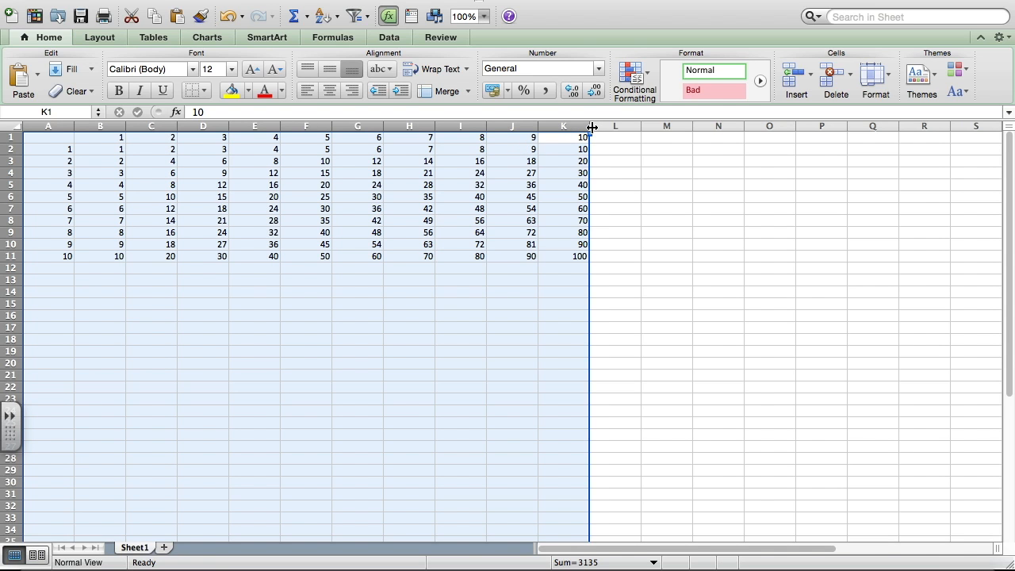
double_click(590, 127)
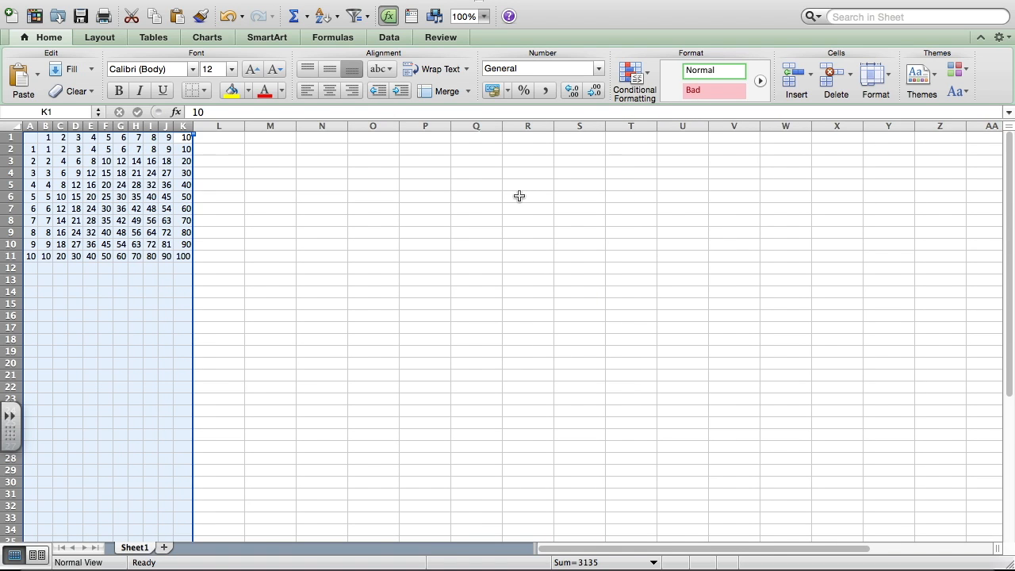
right_click(267, 305)
click(183, 291)
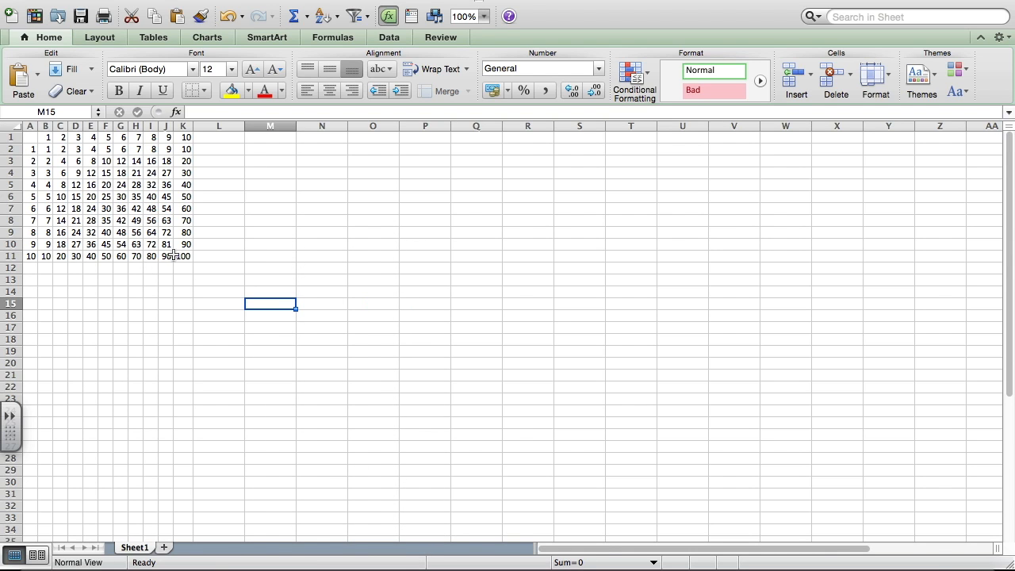
- Apply All Borders to the whole table range A1:K11
click(183, 254)
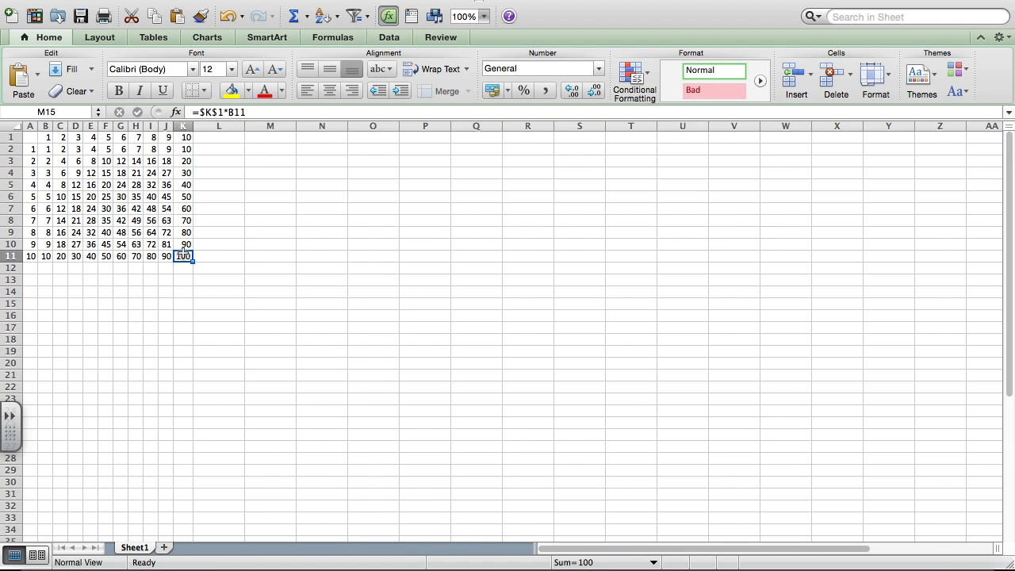
drag(184, 254, 31, 137)
click(206, 91)
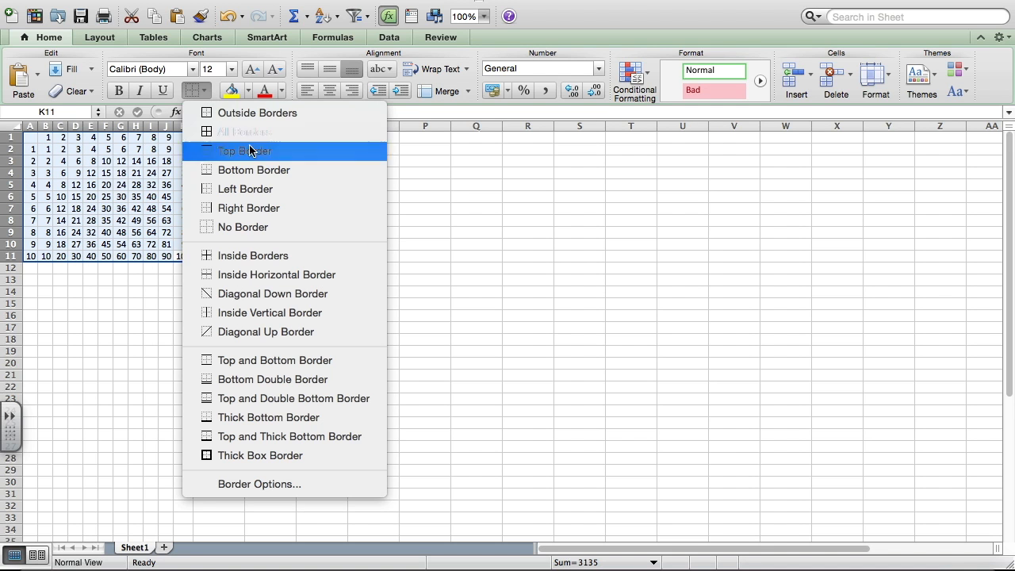
click(112, 235)
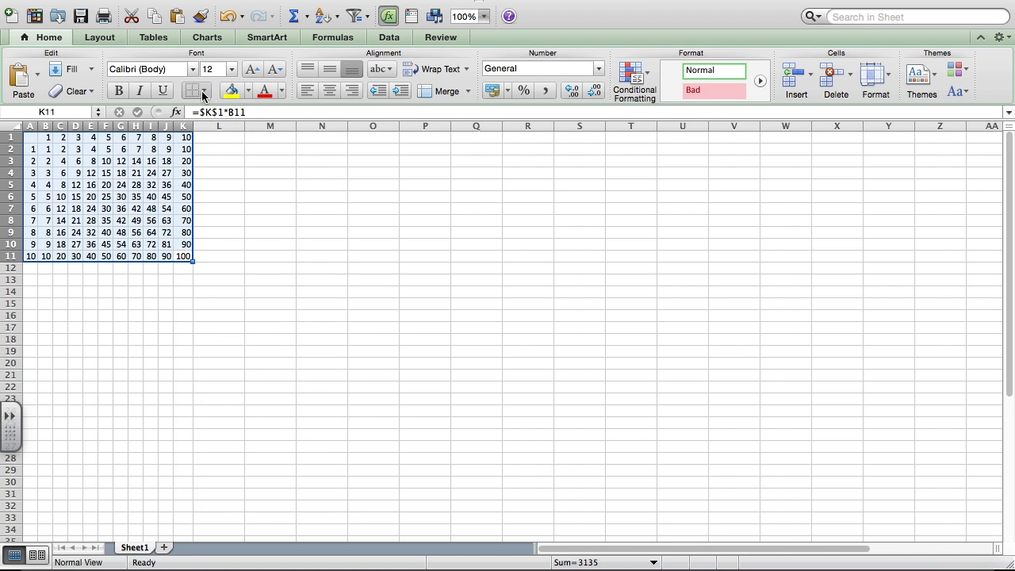
click(205, 92)
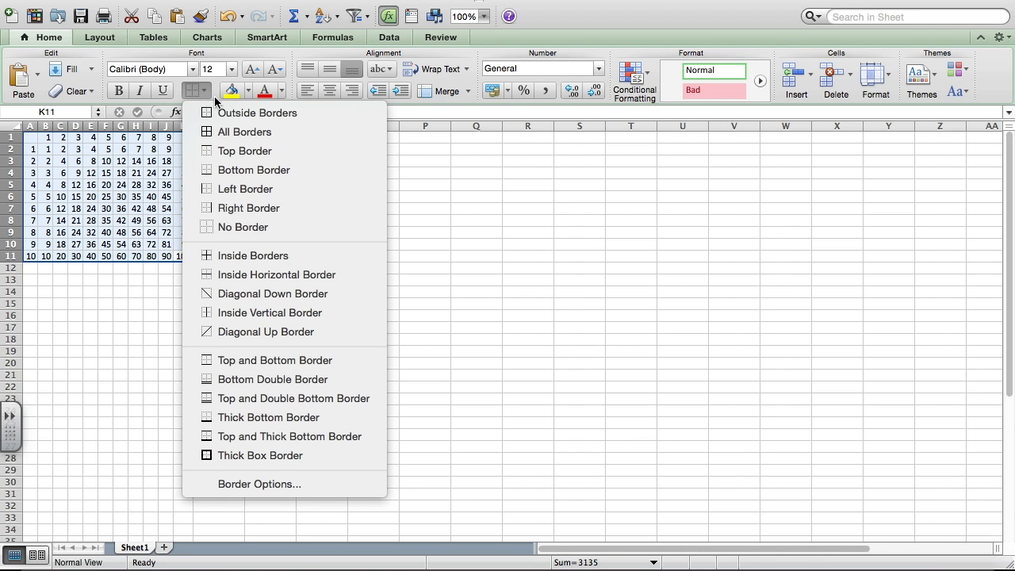
click(250, 135)
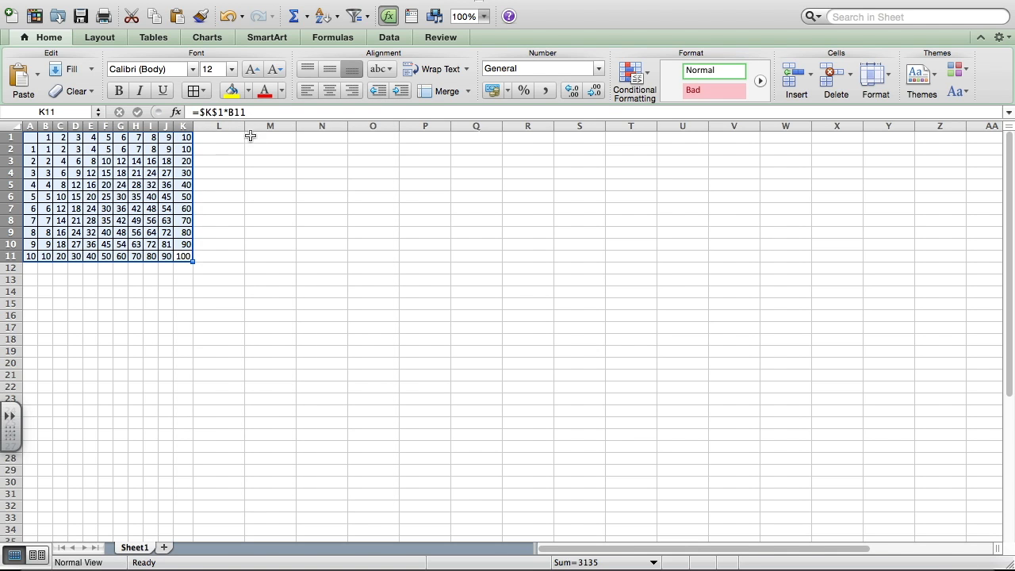
- Center the numbers horizontally in the whole table range A1:K11
click(106, 232)
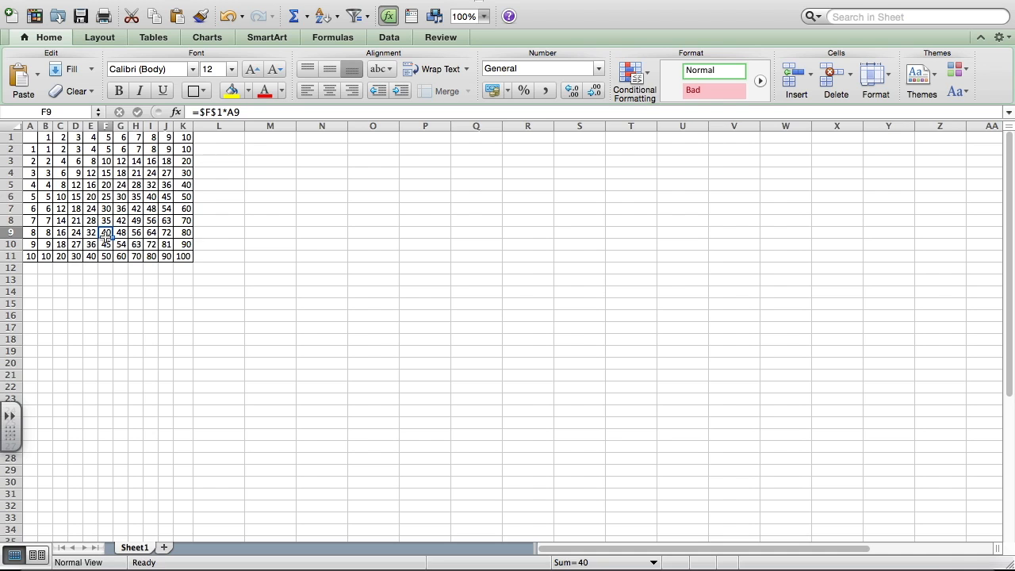
drag(184, 256, 30, 137)
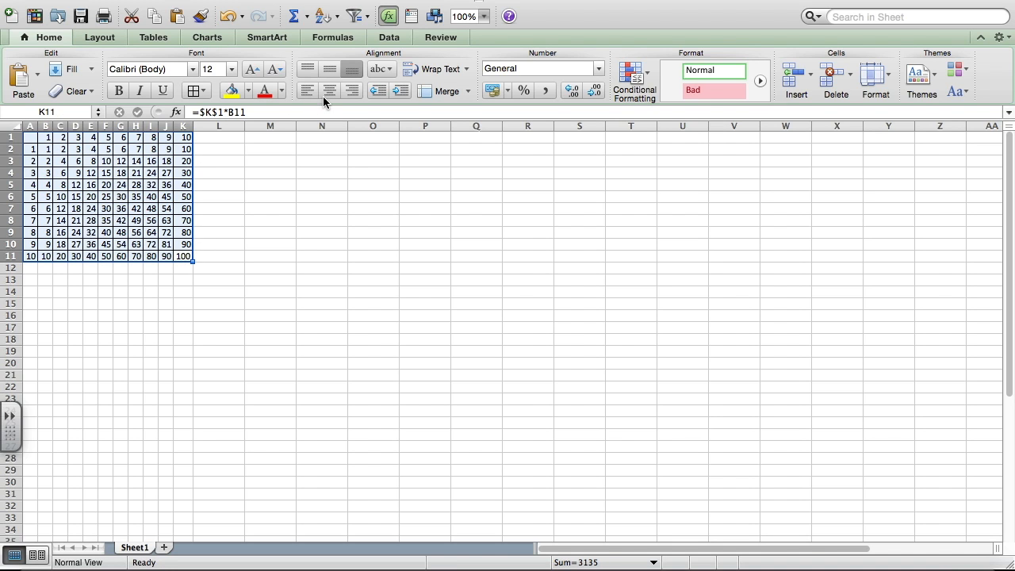
click(311, 90)
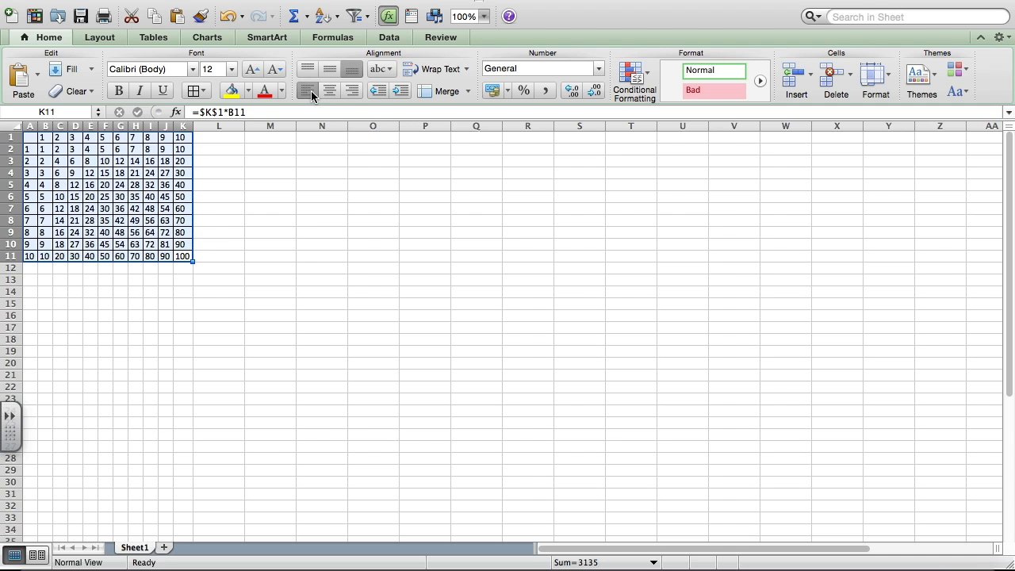
click(330, 92)
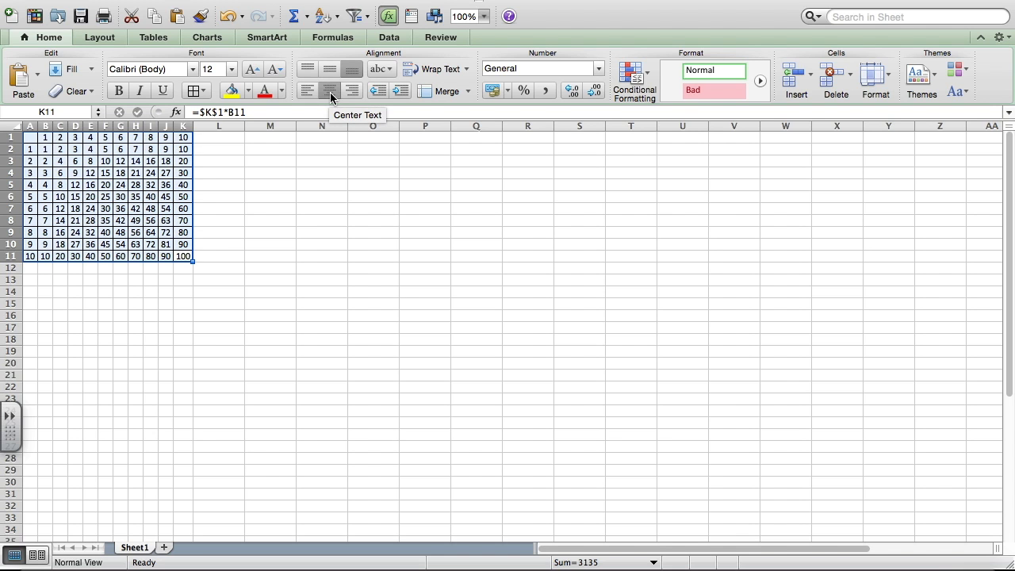
click(355, 93)
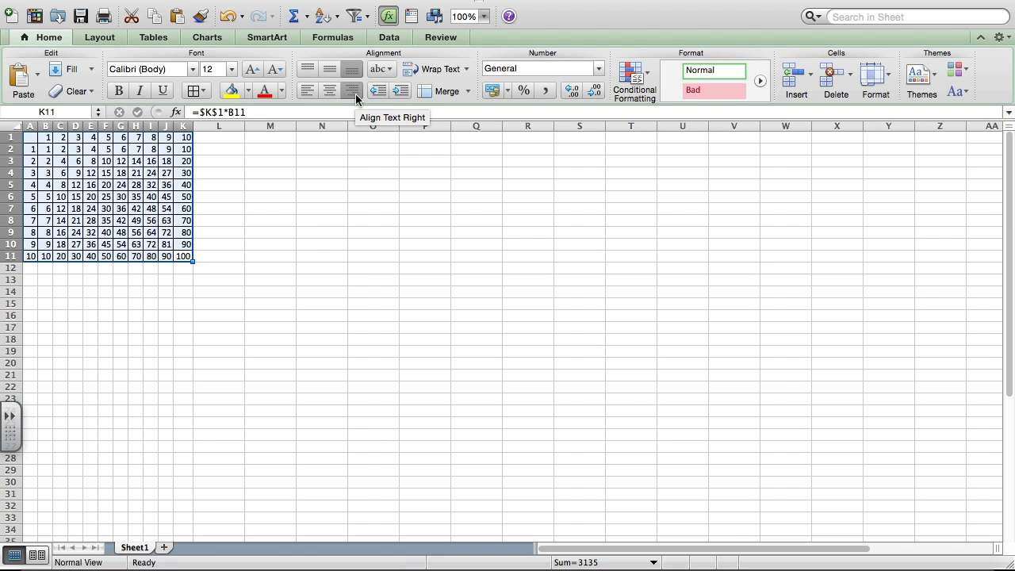
click(330, 96)
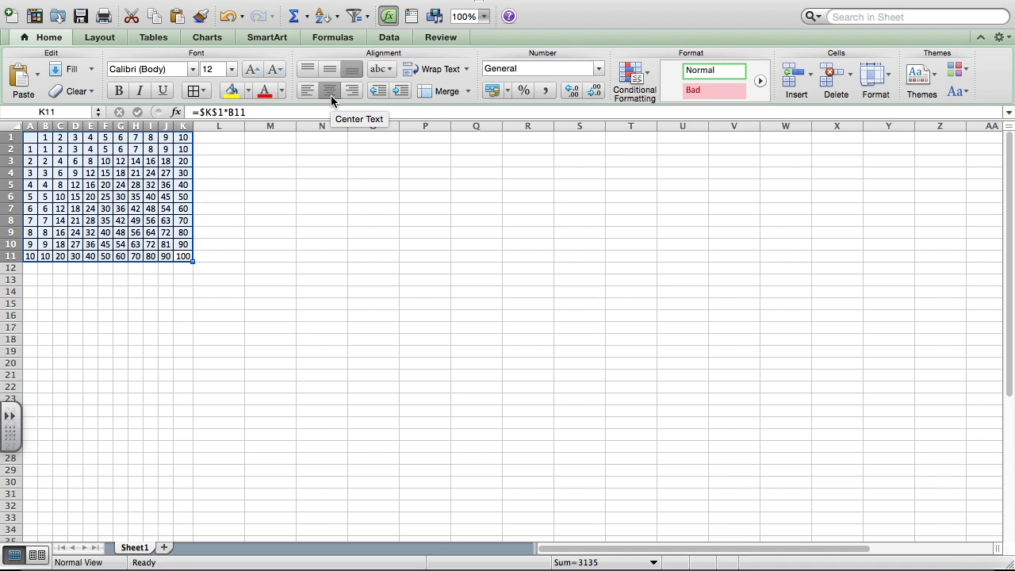
click(150, 291)
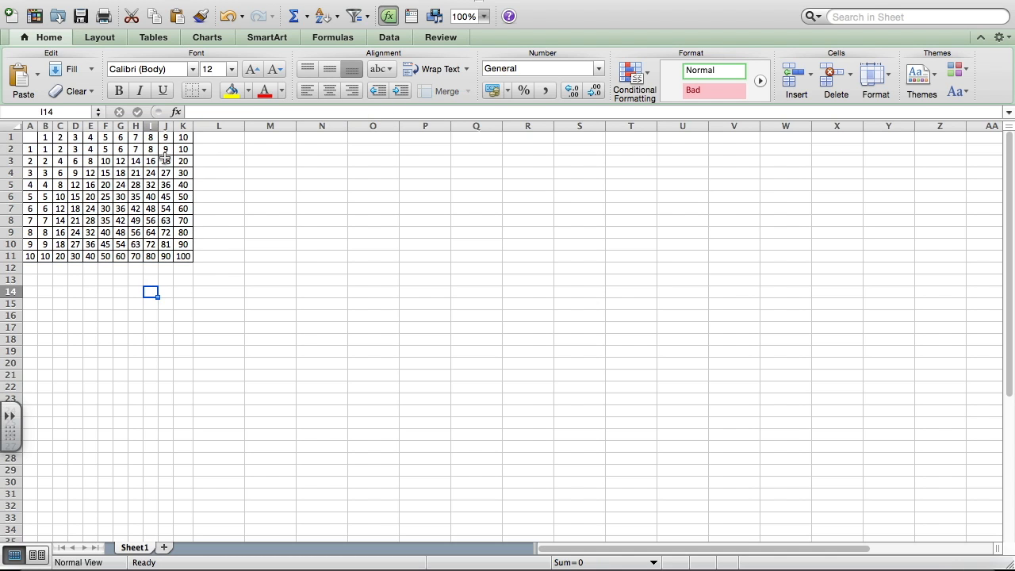
- Format the header row A1:K1 with a black fill and white font color
drag(184, 138, 30, 137)
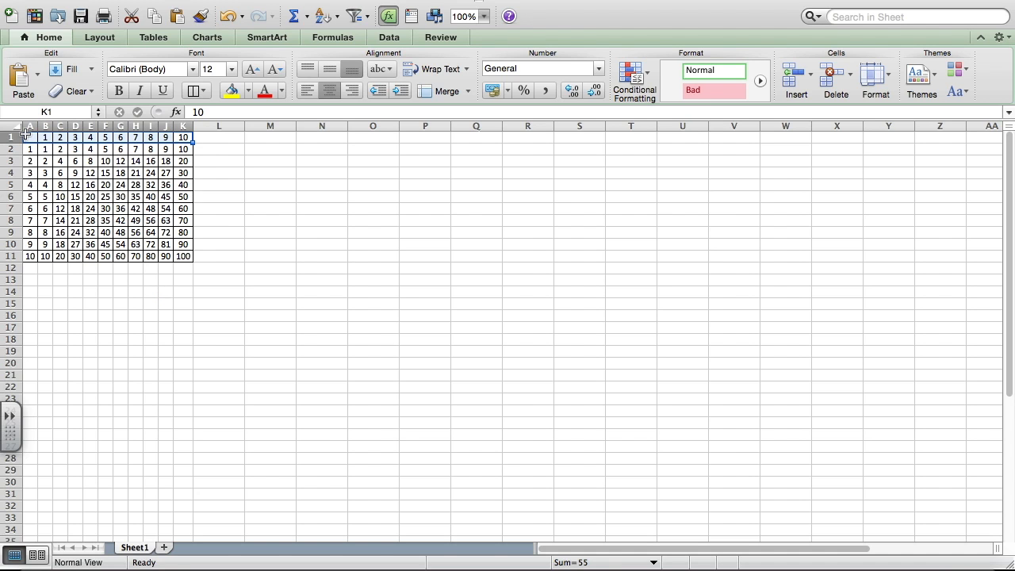
click(248, 91)
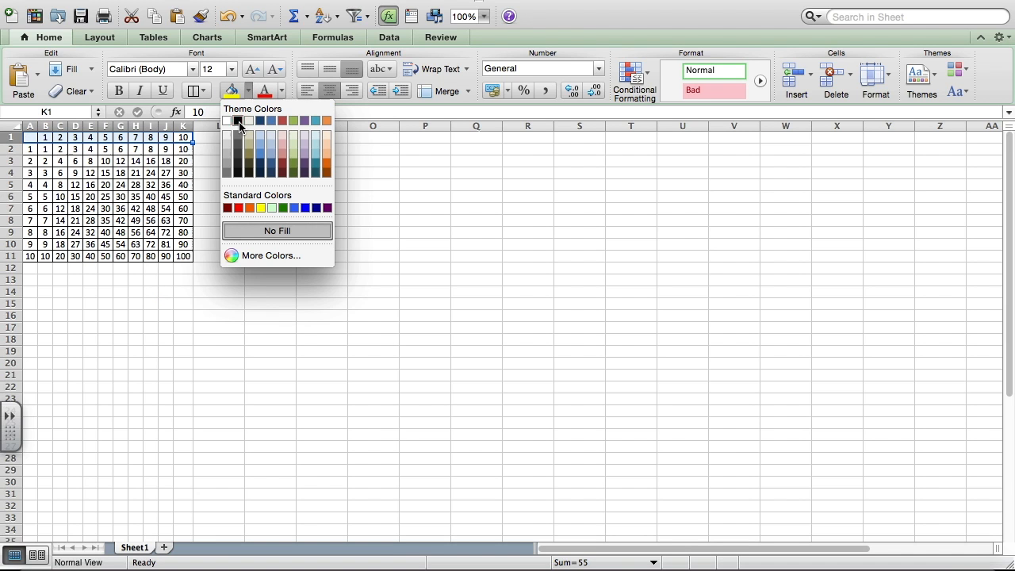
click(239, 122)
click(282, 91)
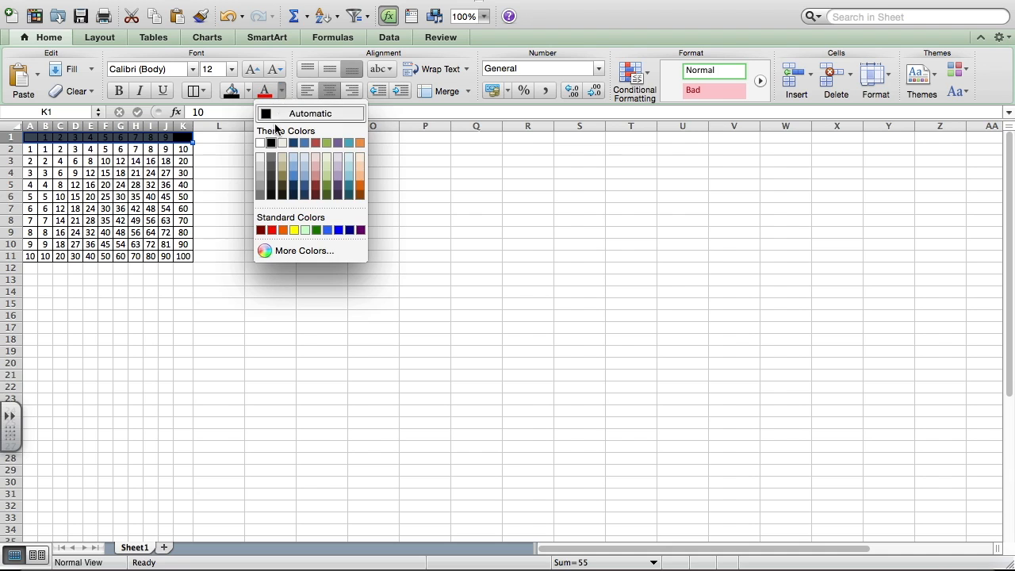
click(261, 143)
click(197, 244)
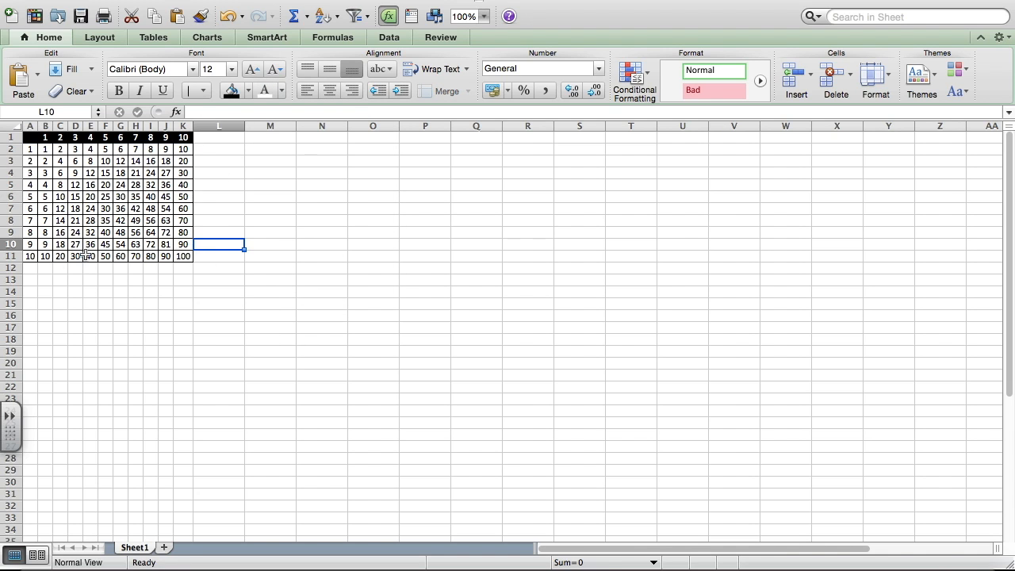
- Give the header column A1:A11 the same black fill and white font color
drag(31, 259, 30, 137)
click(230, 91)
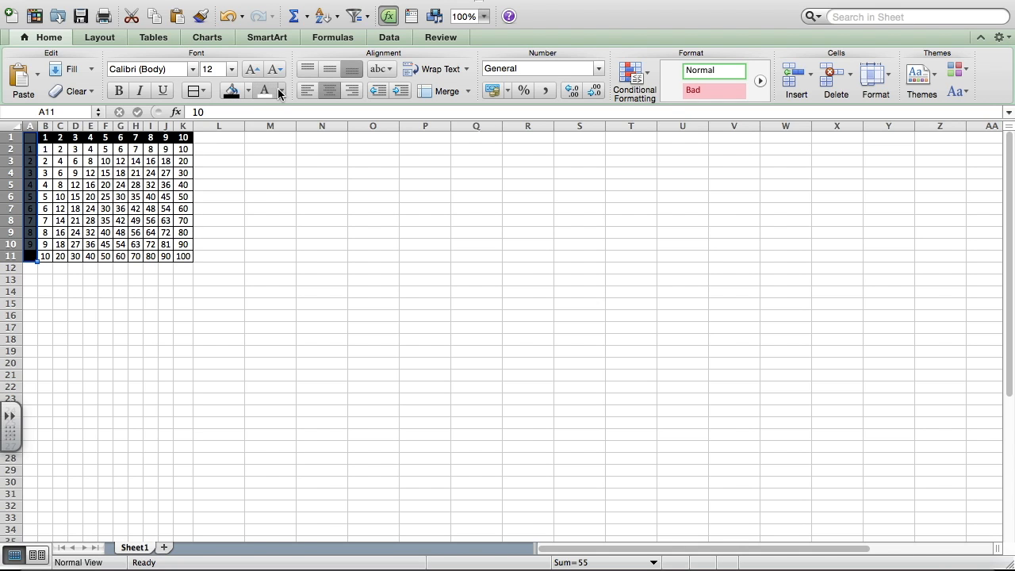
click(269, 215)
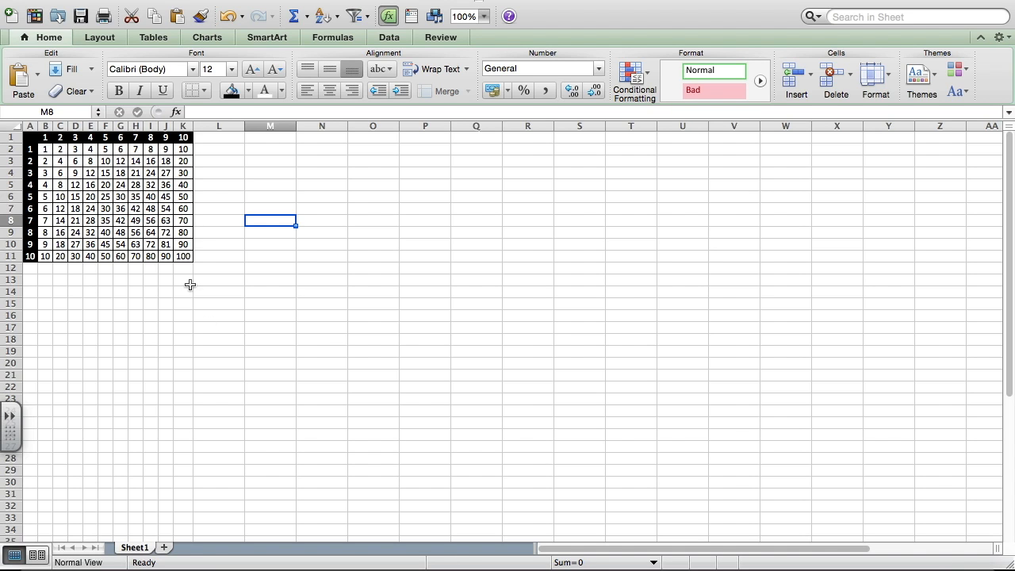
- Set the font size of the whole table A1:K11 to 36
drag(183, 256, 30, 138)
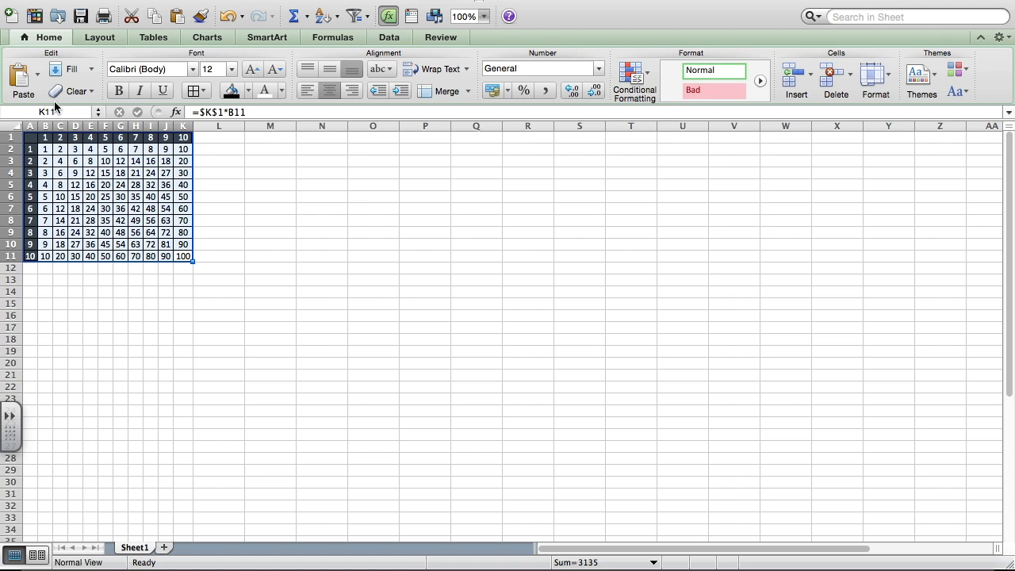
click(232, 70)
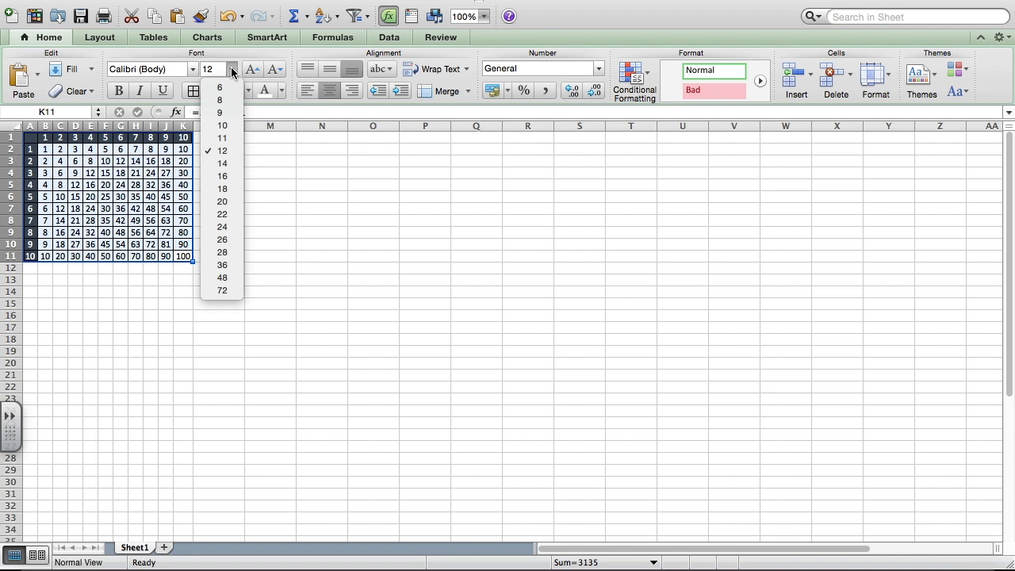
click(224, 227)
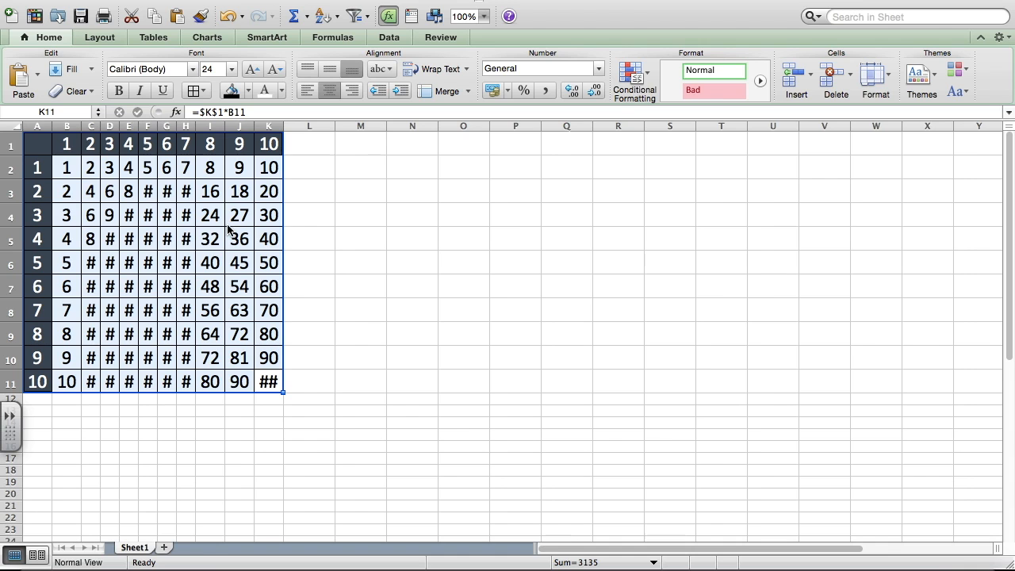
click(231, 69)
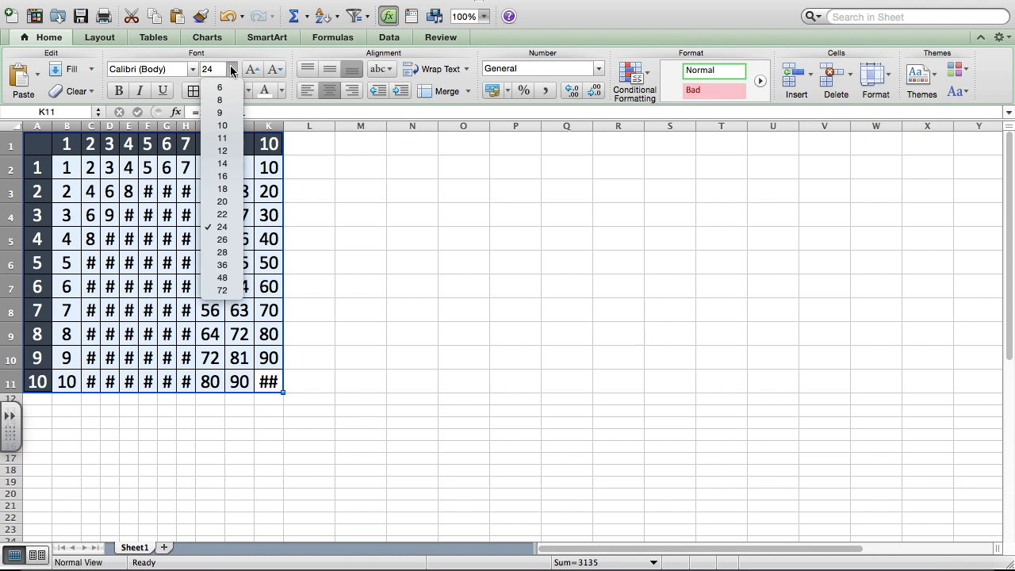
click(232, 265)
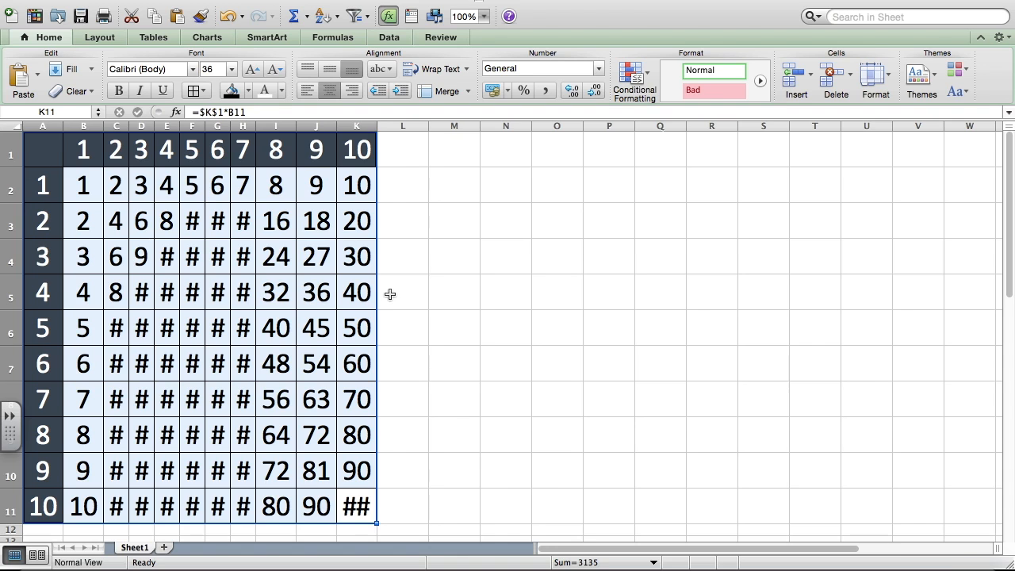
click(389, 294)
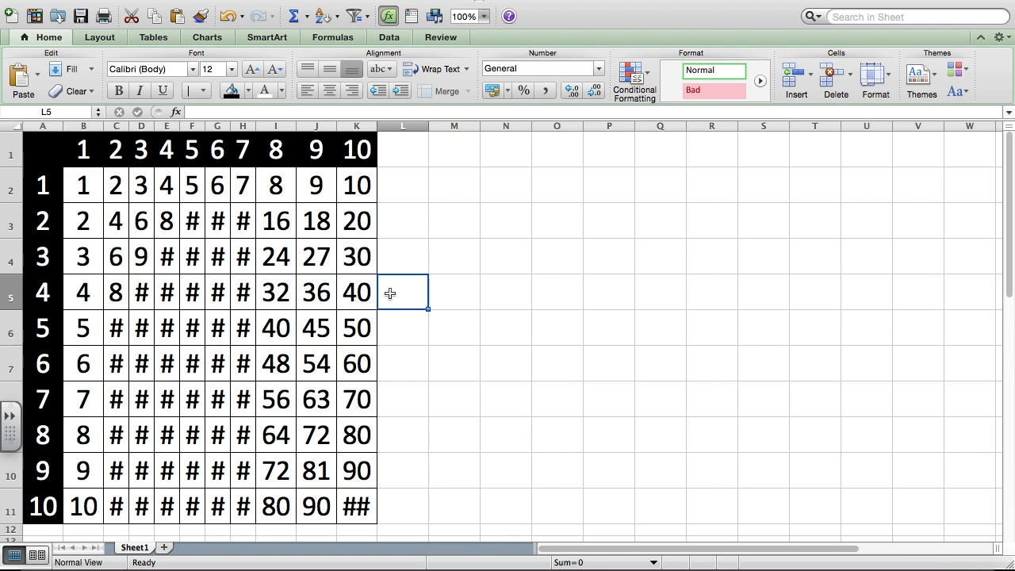
- Autofit the widths of columns A through K to the enlarged numbers and deselect the columns
click(50, 125)
drag(50, 124, 344, 124)
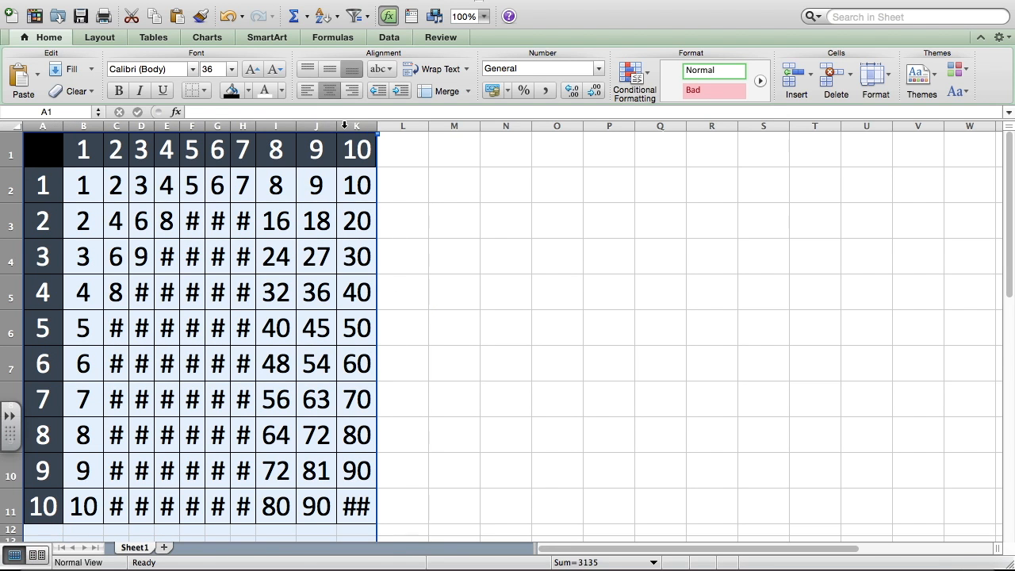
click(431, 162)
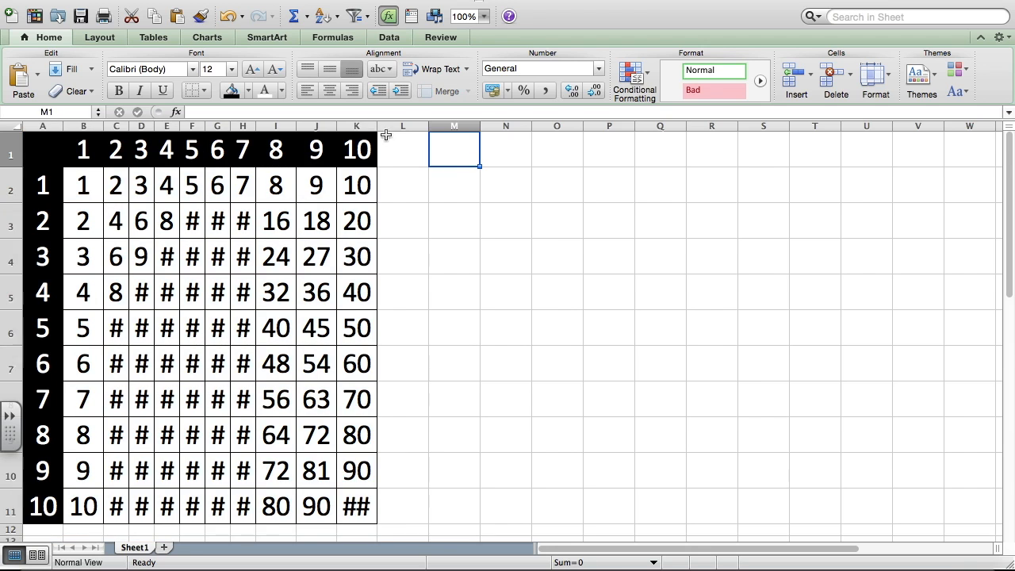
drag(368, 124, 42, 125)
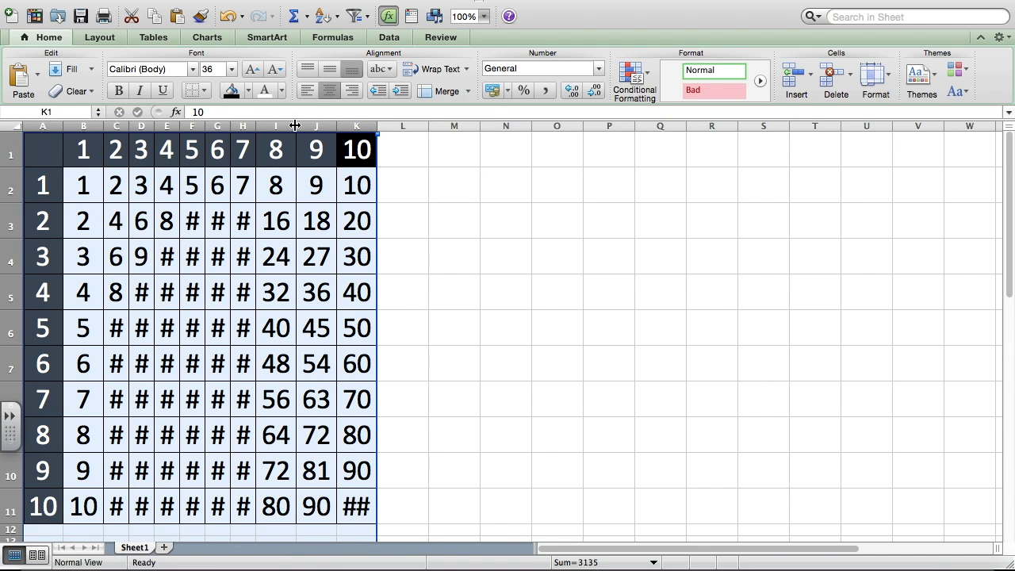
double_click(296, 126)
click(539, 296)
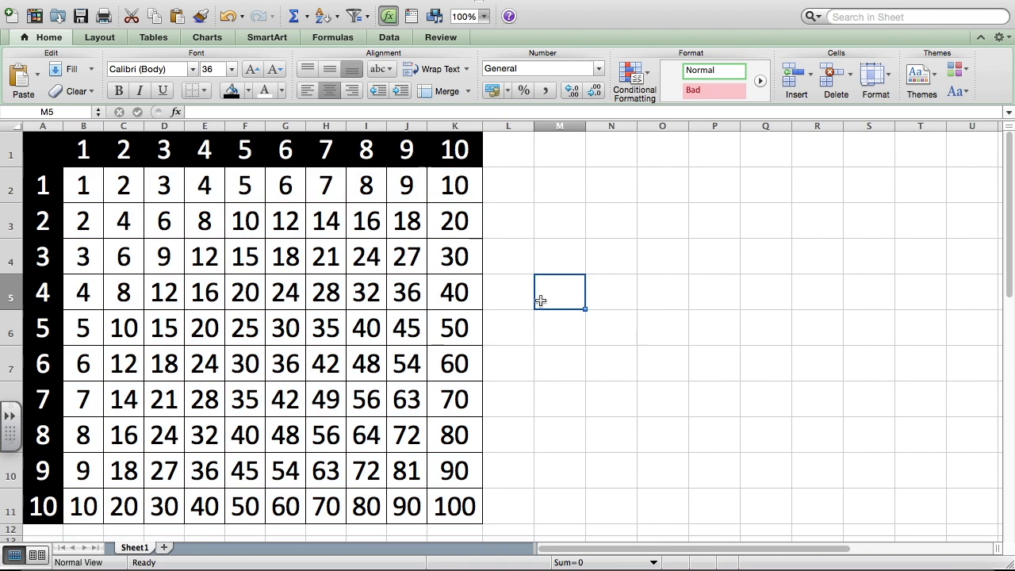
scroll(540, 299, down, 3)
scroll(540, 300, up, 3)
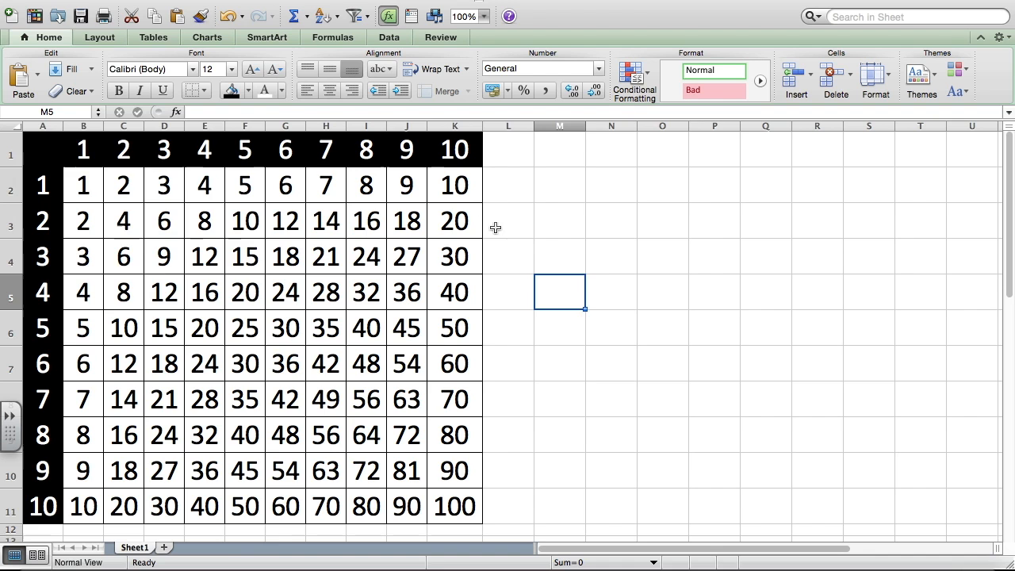
- Save the workbook to the Desktop as 4-Times-YourName in Excel Workbook (.xlsx) format
click(87, 0)
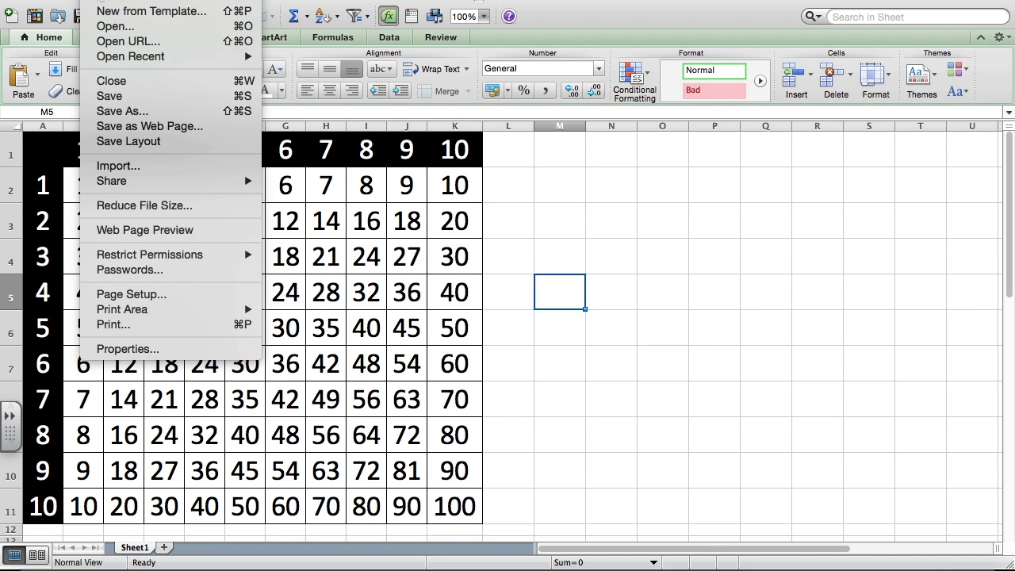
click(139, 108)
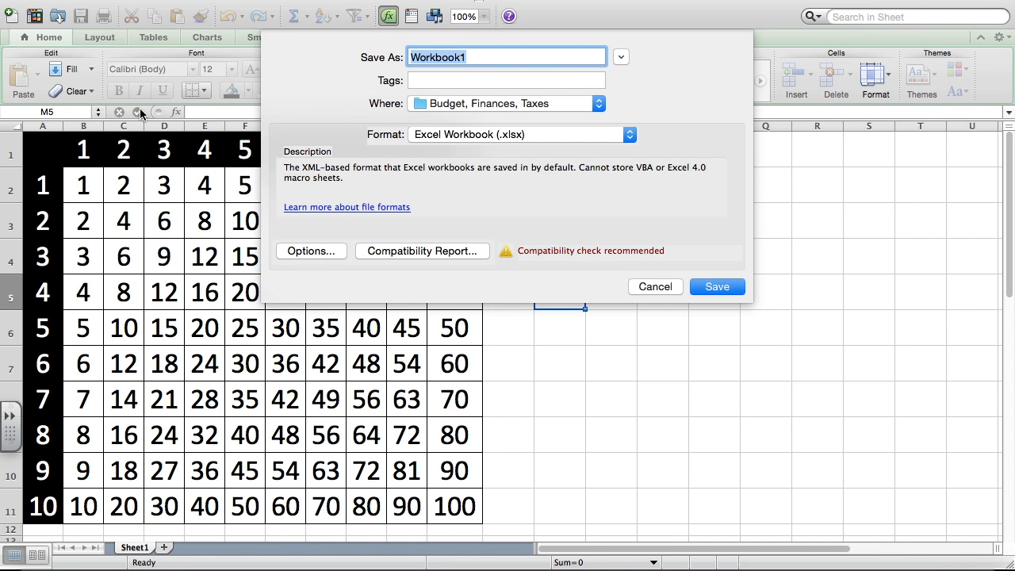
text(4)
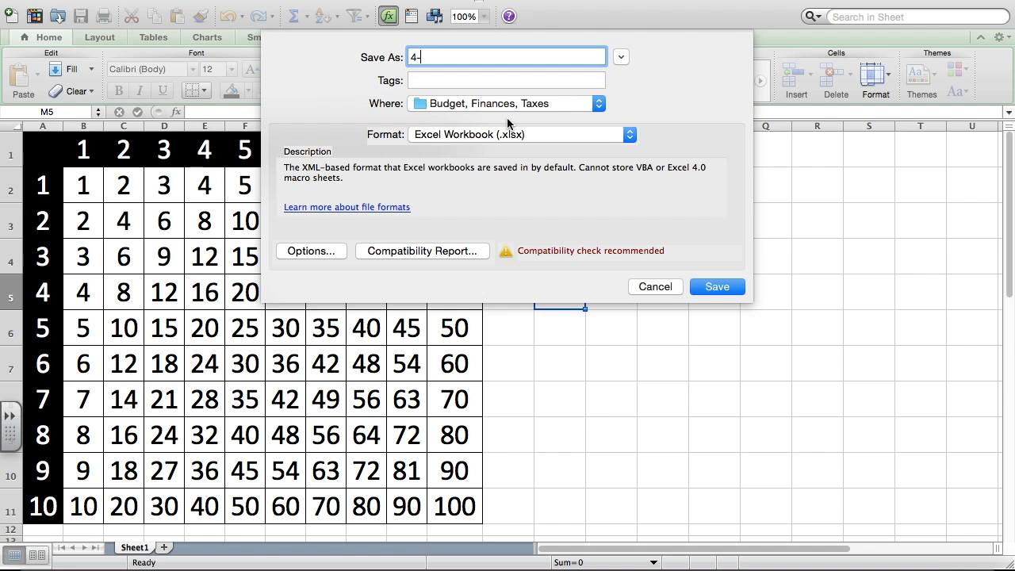
text(-Times-YourName)
click(599, 103)
click(476, 199)
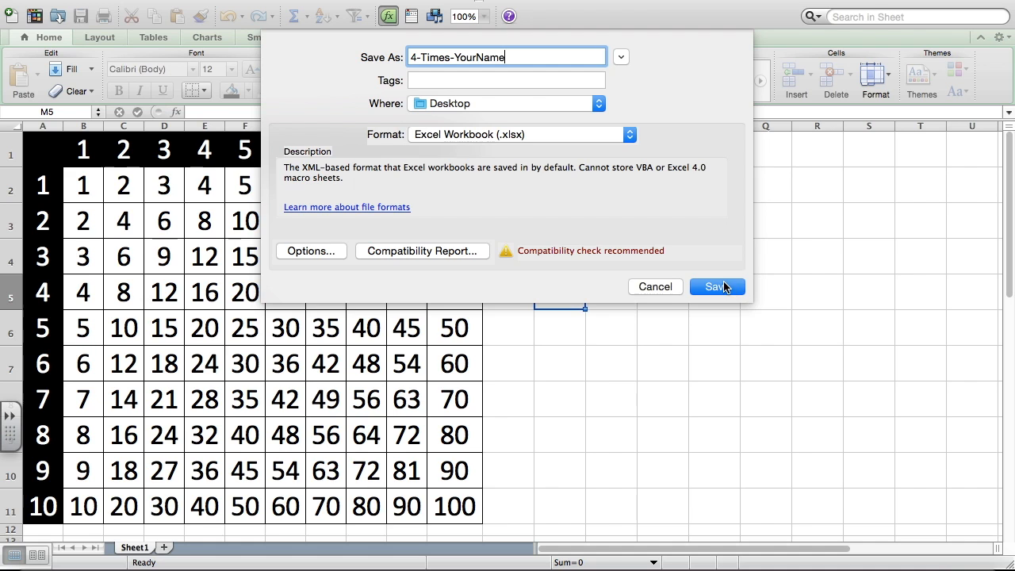
click(718, 287)
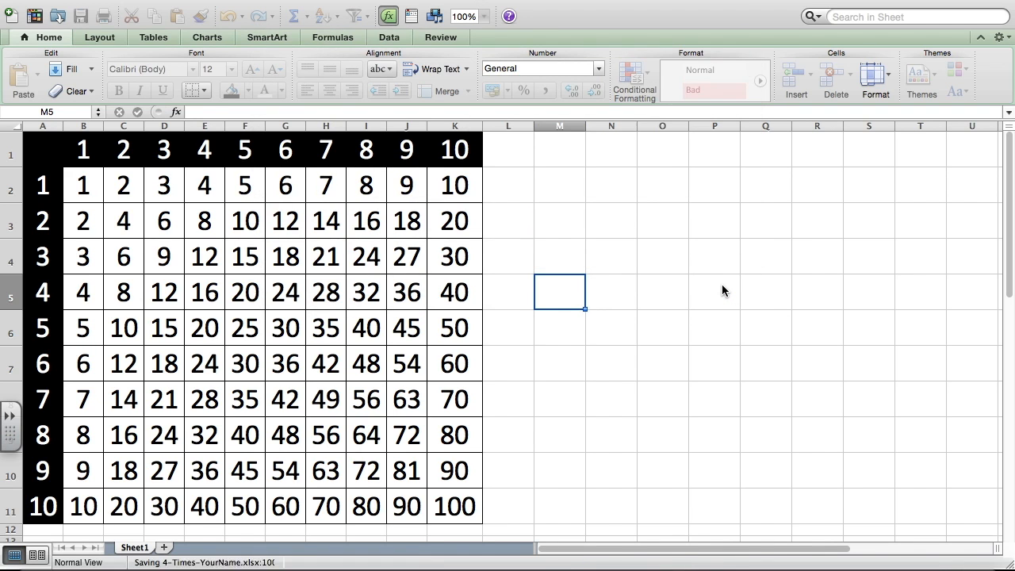
click(246, 189)
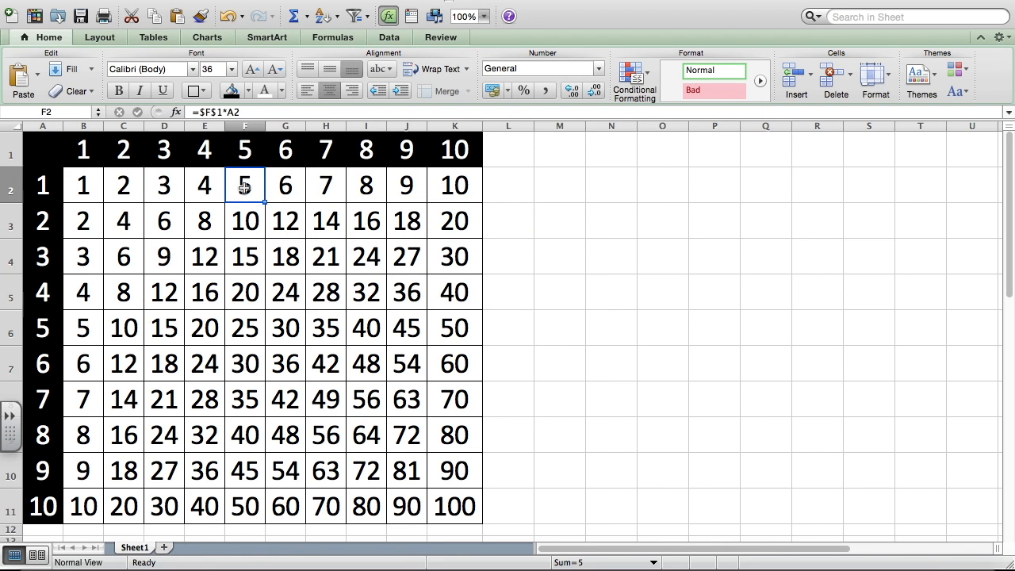
click(213, 254)
click(269, 305)
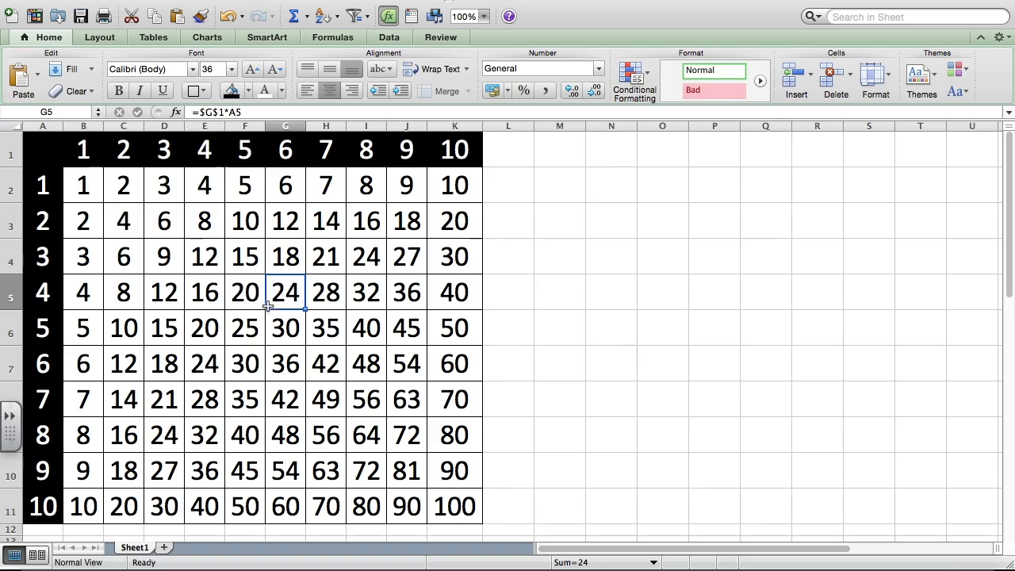
click(157, 292)
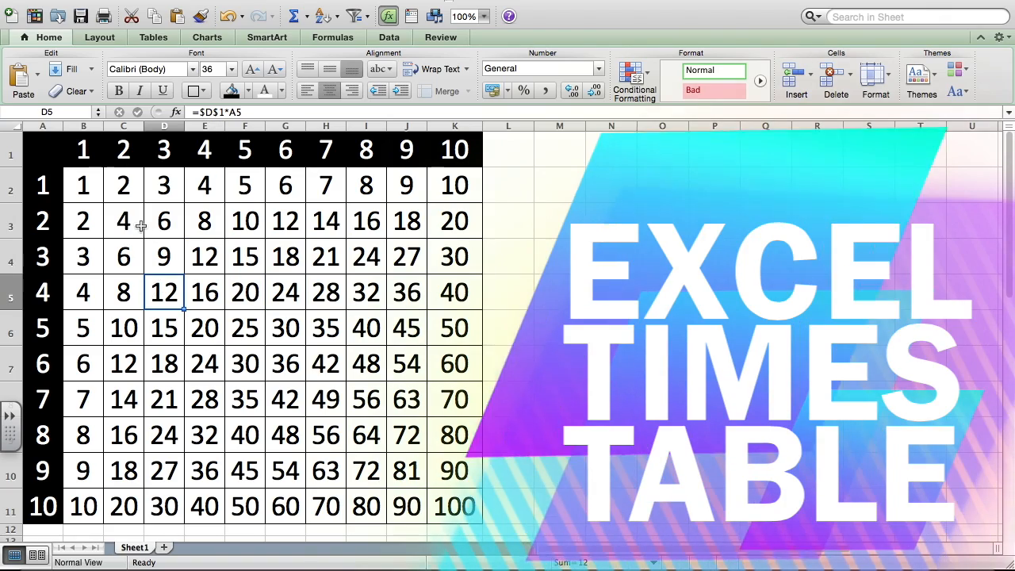
click(93, 192)
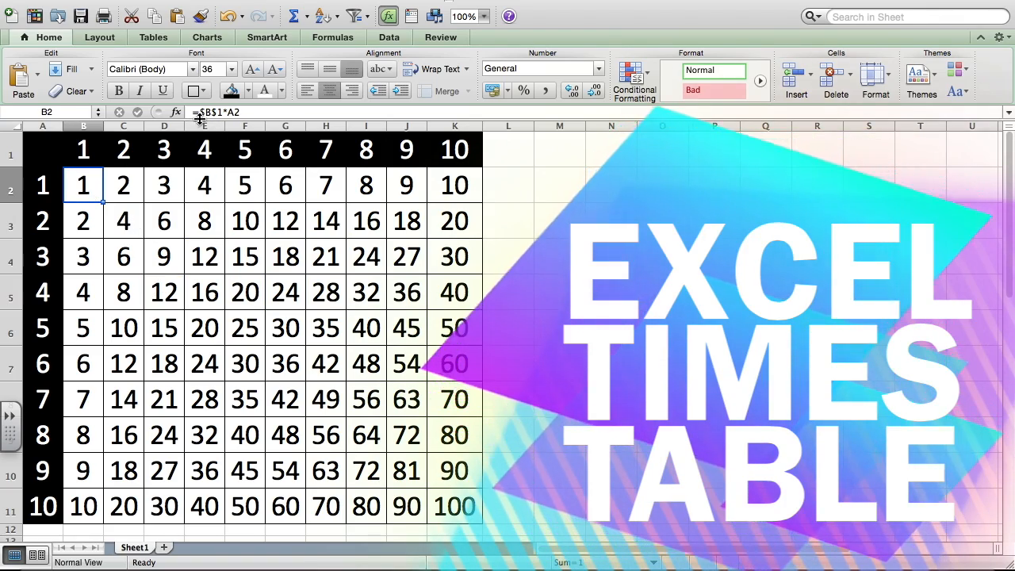